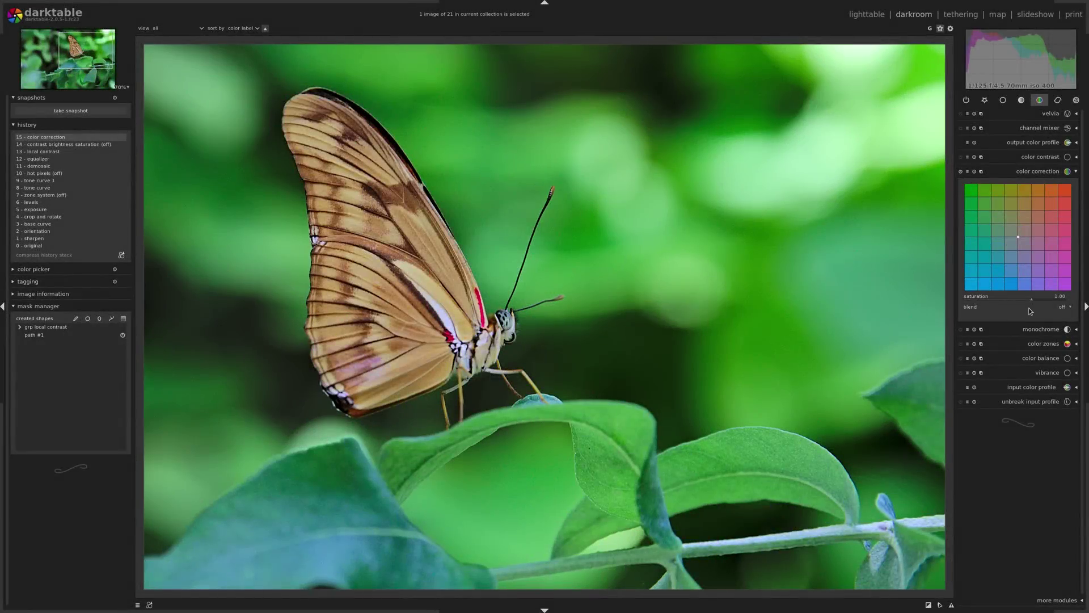
Step: Zoom in and pan to a close-up of the butterfly's head and antenna
{"action": "scroll", "coordinate": [1033, 300], "scroll_direction": "up", "scroll_amount": 5}
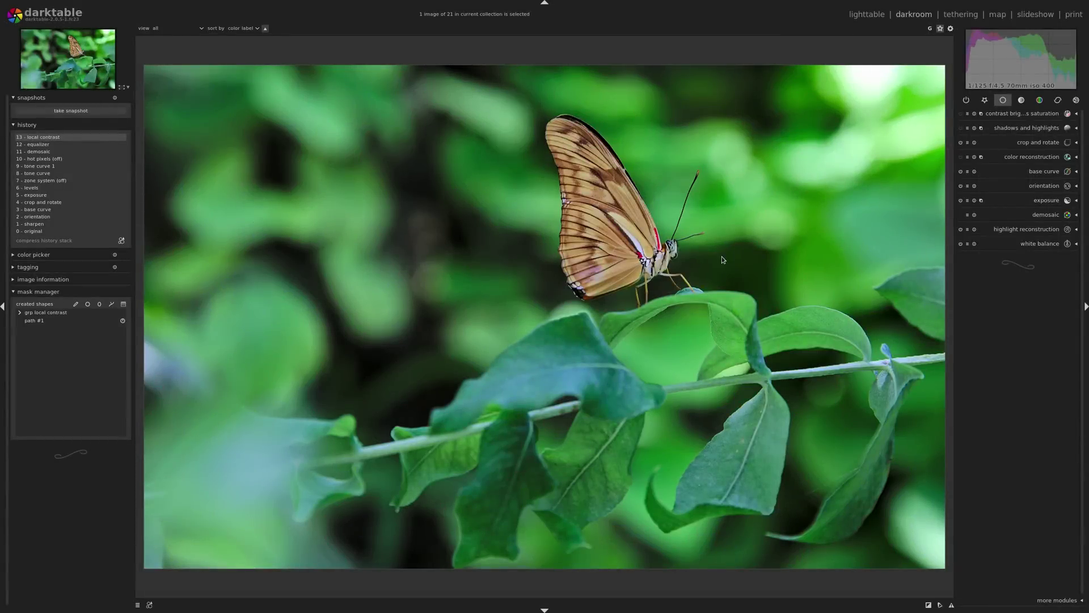
{"action": "scroll", "coordinate": [724, 258], "scroll_direction": "up", "scroll_amount": 4}
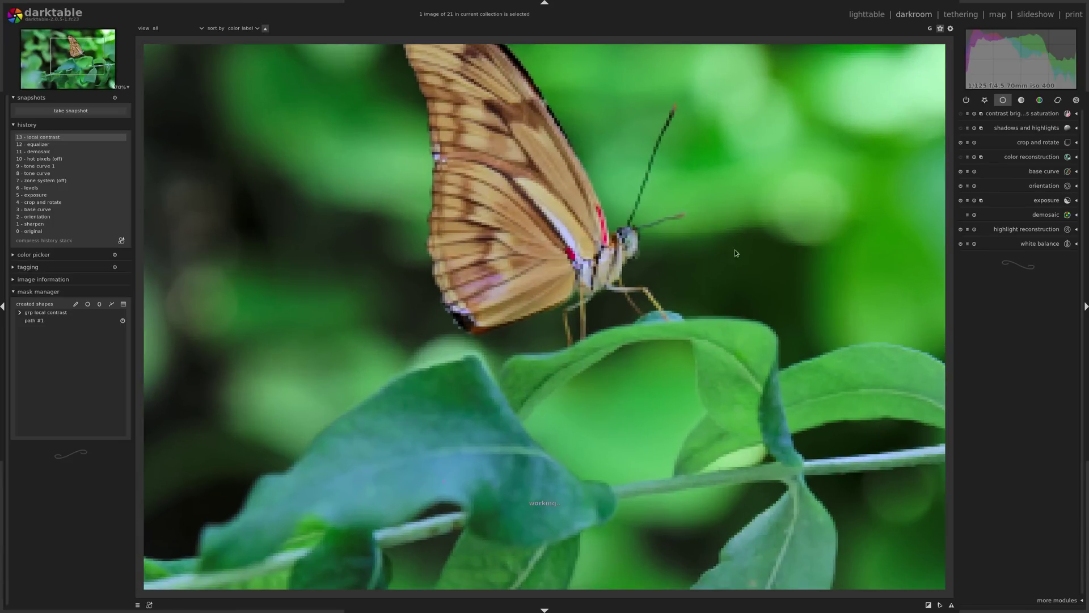
{"action": "left_click_drag", "start_coordinate": [834, 128], "coordinate": [707, 214]}
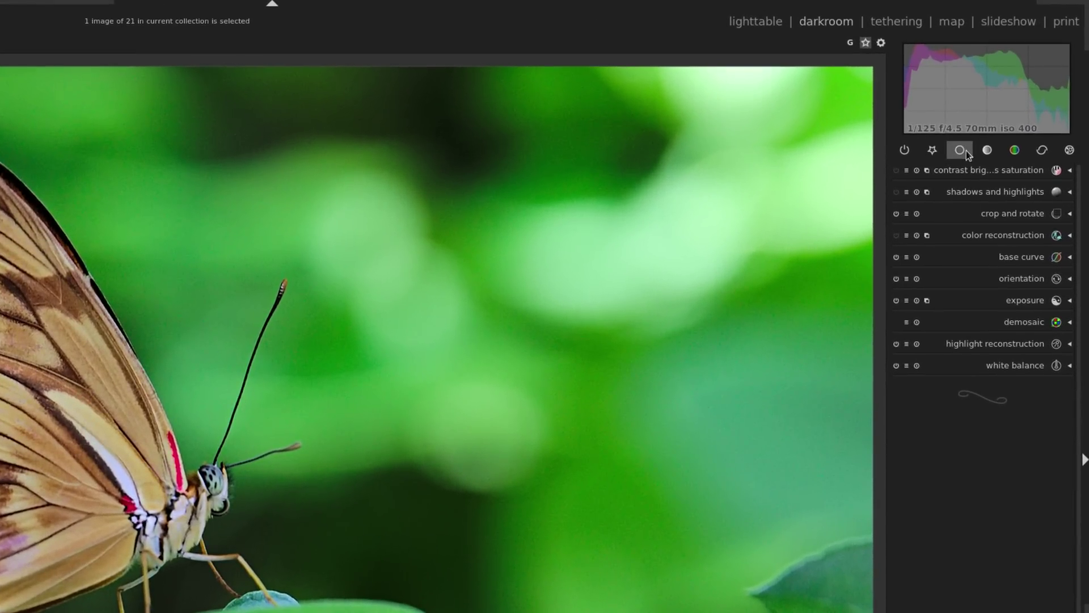
Step: Try contrast brightness saturation at 0.20 saturation, then switch it off, reset and collapse it
{"action": "left_click", "coordinate": [985, 169]}
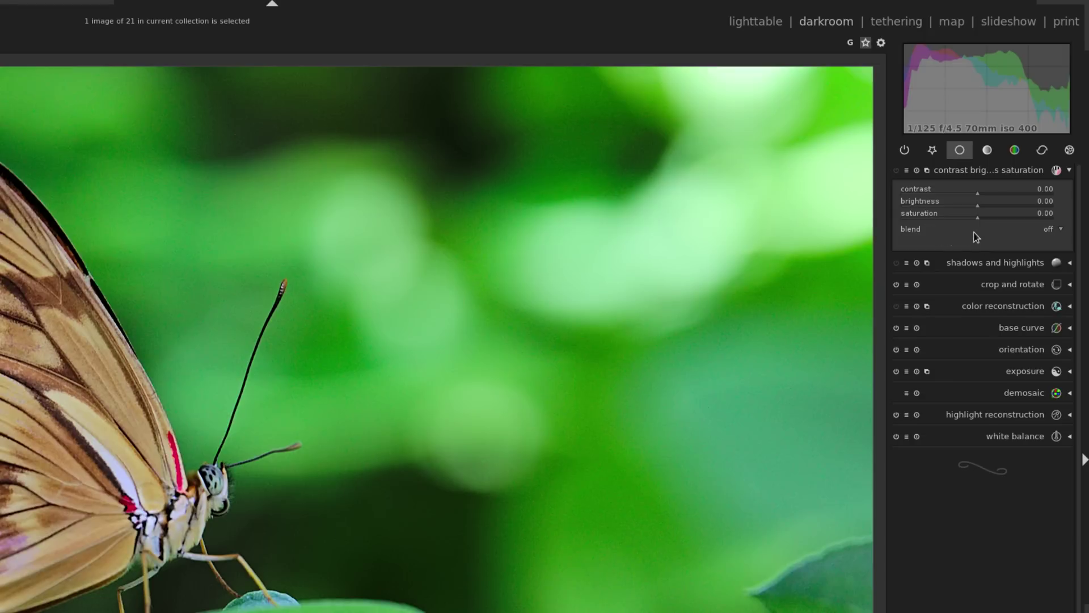
{"action": "left_click_drag", "start_coordinate": [977, 217], "coordinate": [993, 217]}
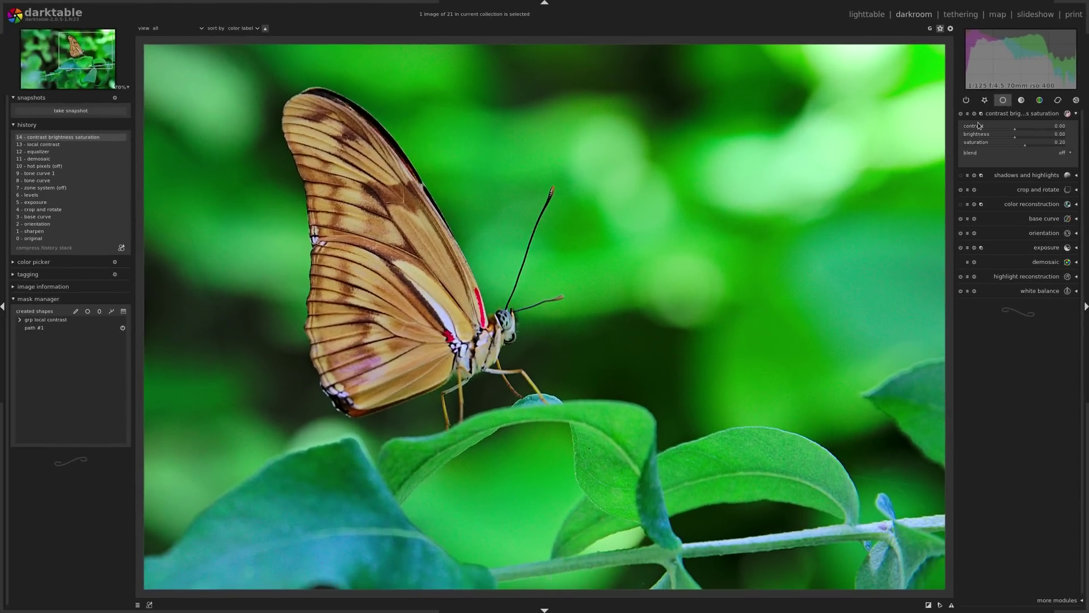
{"action": "left_click", "coordinate": [959, 112]}
{"action": "left_click", "coordinate": [975, 114]}
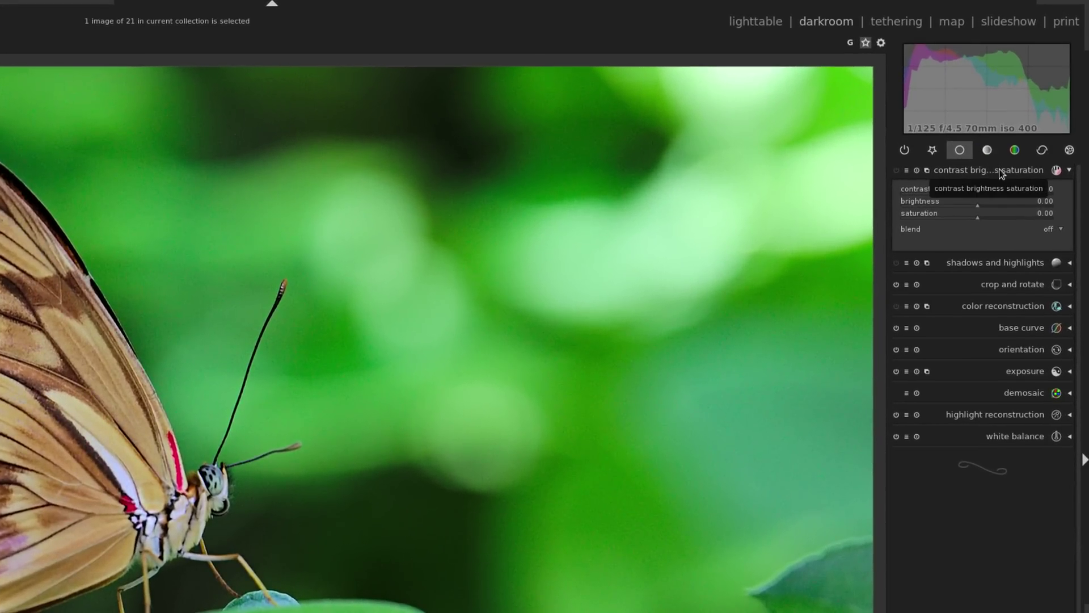
{"action": "left_click", "coordinate": [1001, 160]}
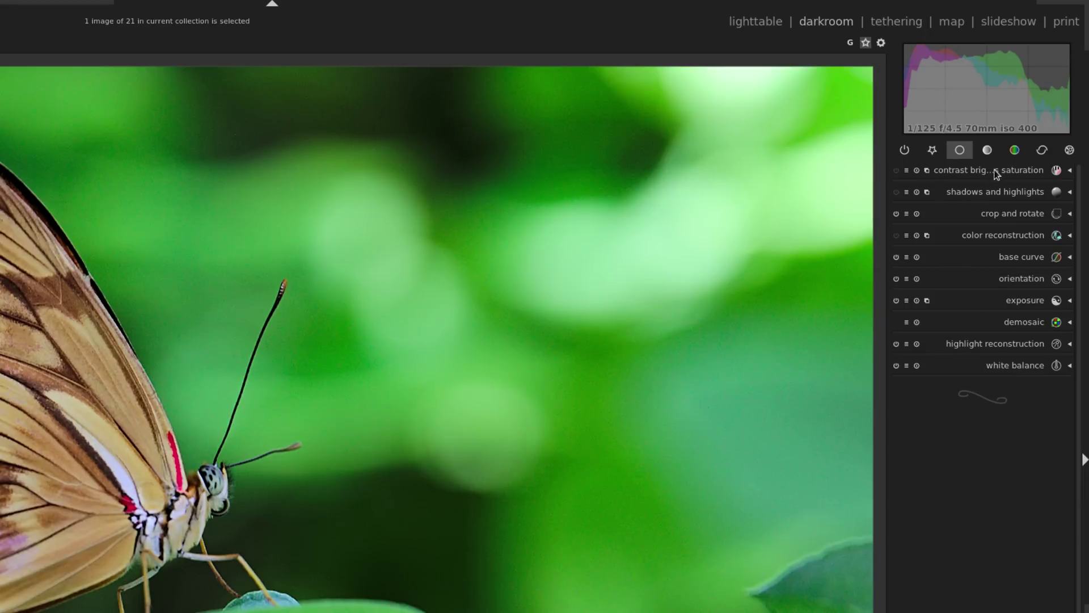
Step: In color correction, try a split-toning line, reset the grid, and set saturation to 1.26
{"action": "left_click", "coordinate": [1014, 150]}
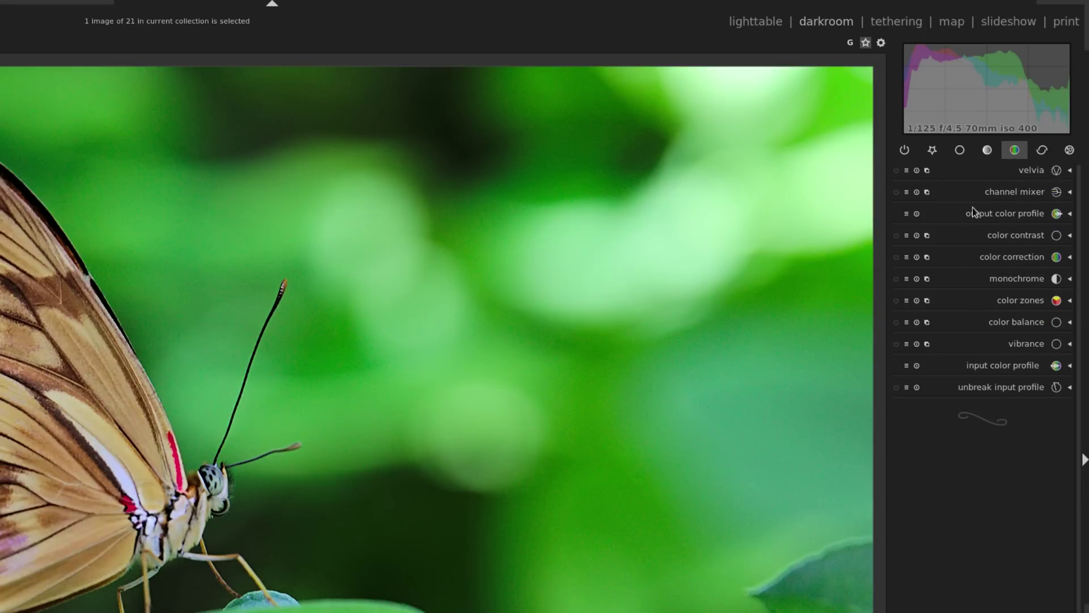
{"action": "left_click", "coordinate": [980, 258]}
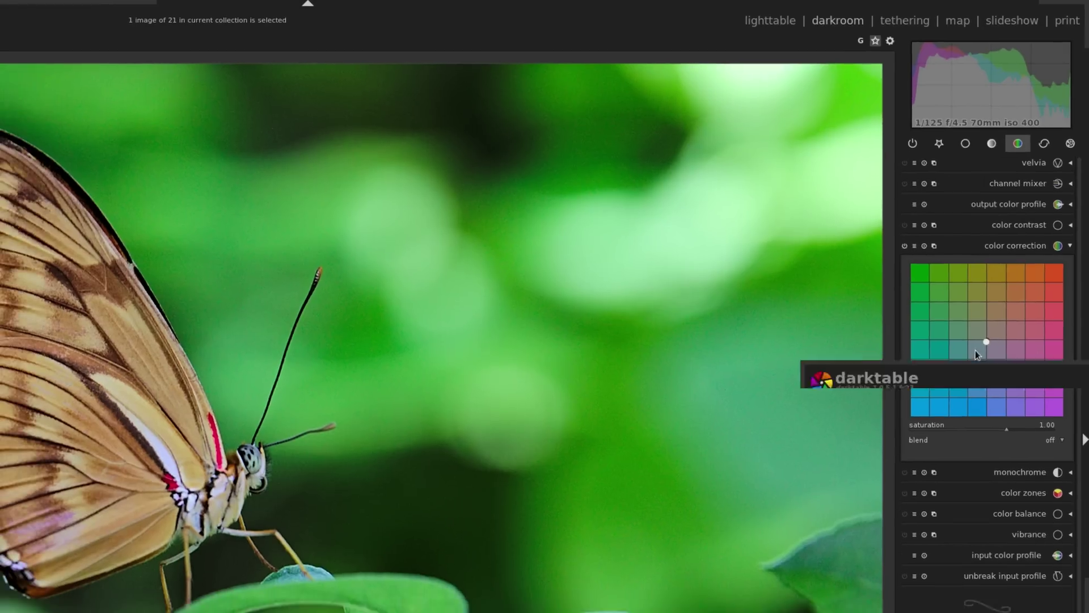
{"action": "left_click_drag", "start_coordinate": [982, 356], "coordinate": [970, 368]}
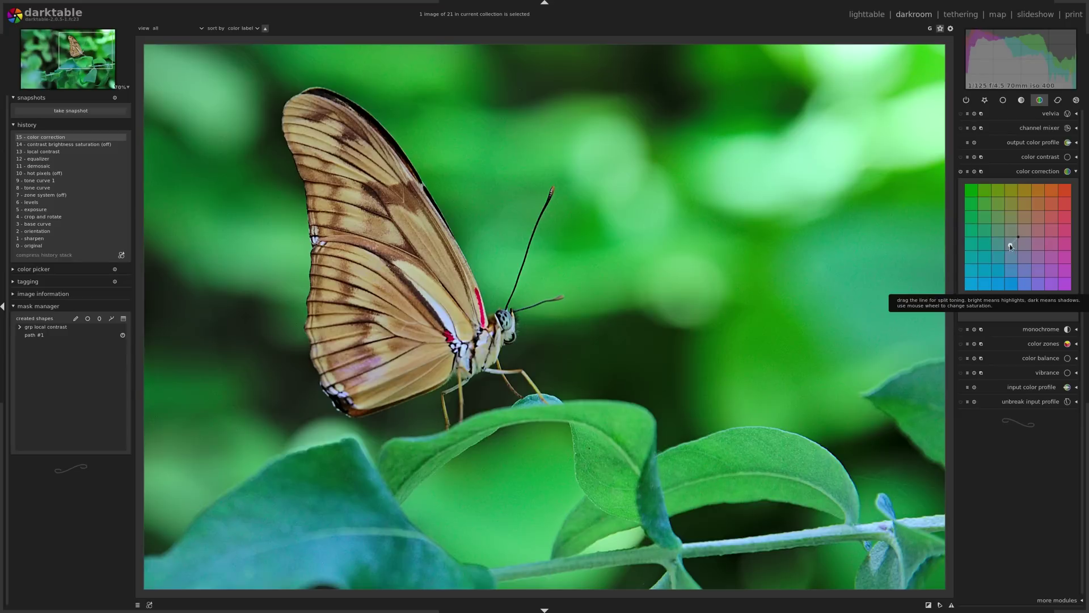
{"action": "left_click_drag", "start_coordinate": [1010, 246], "coordinate": [1038, 209]}
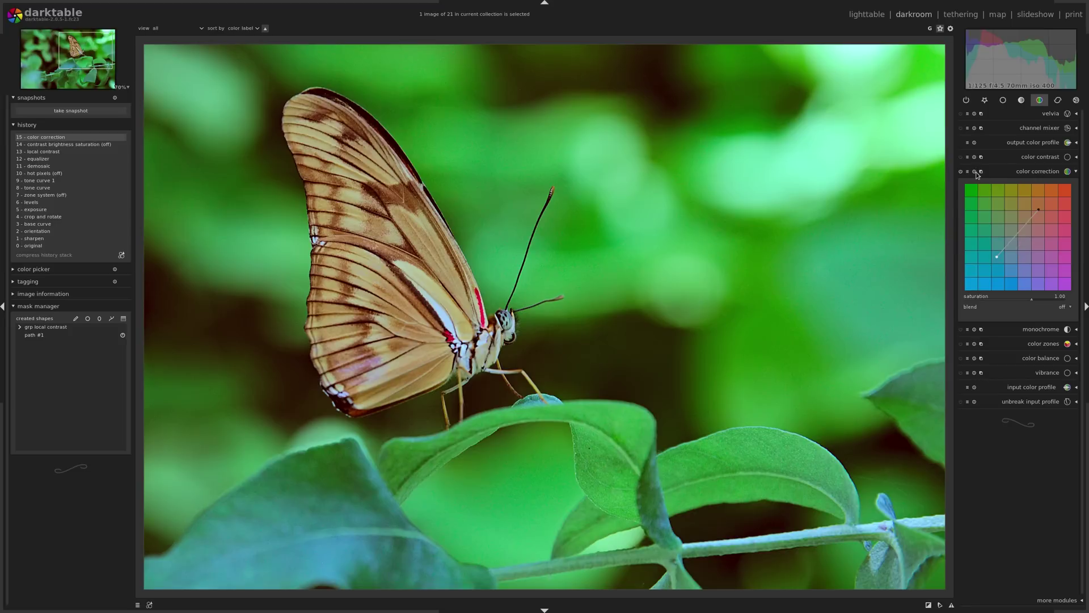
{"action": "double_click", "coordinate": [1006, 171]}
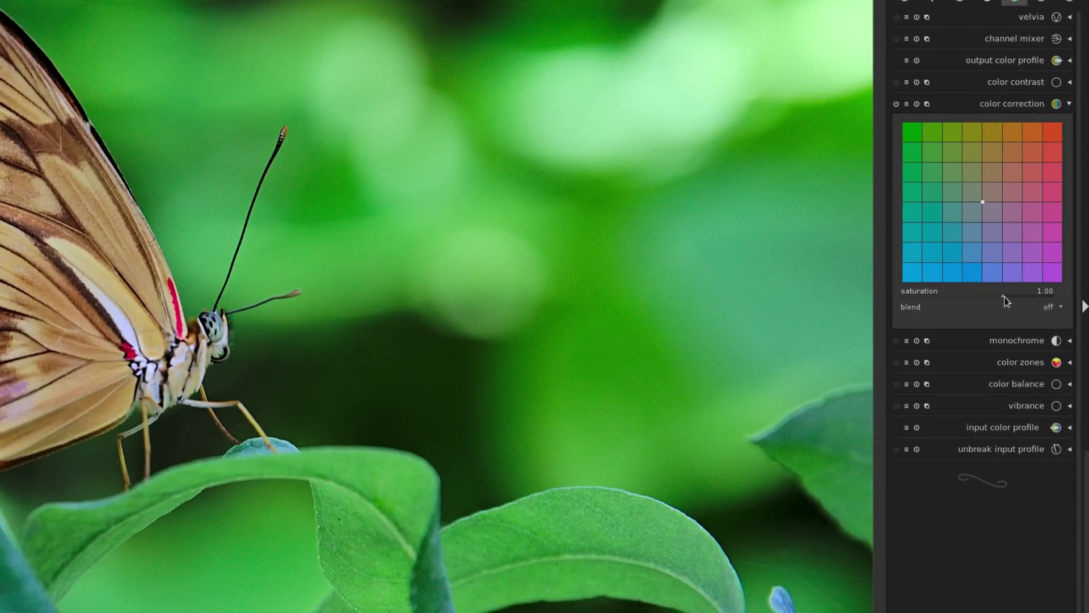
{"action": "left_click_drag", "start_coordinate": [1004, 300], "coordinate": [1007, 296]}
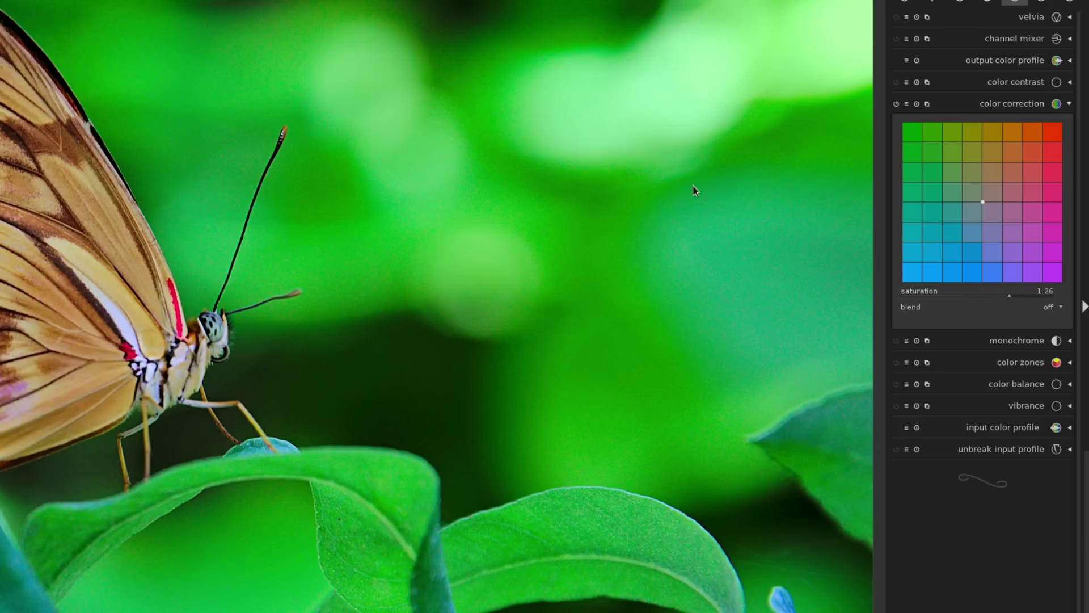
Step: Reset color correction saturation, fine-tune it to 1.25, and toggle the module off and on
{"action": "left_click", "coordinate": [917, 104]}
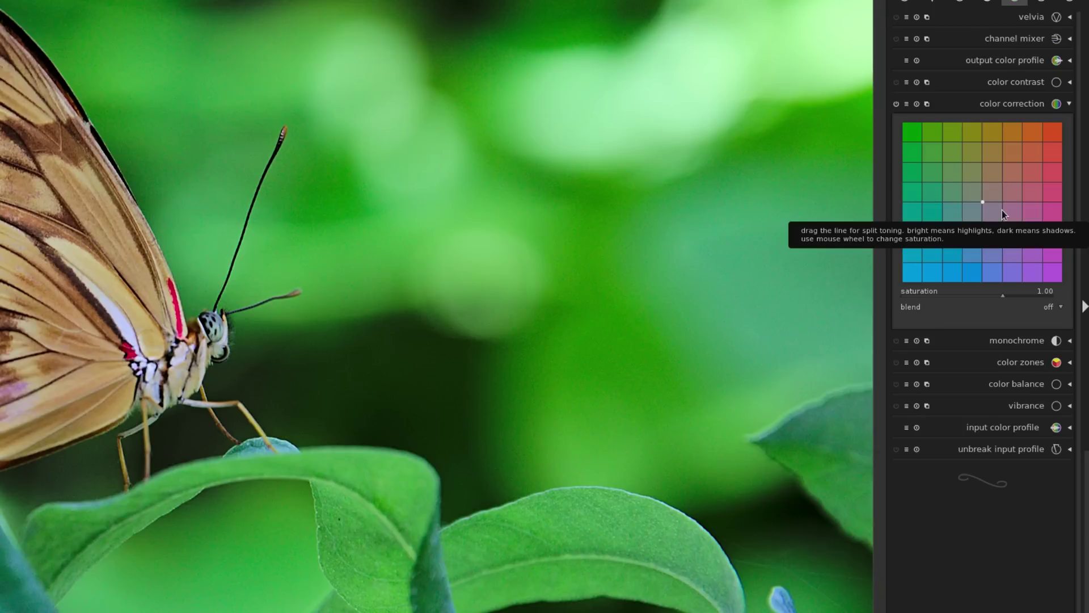
{"action": "scroll", "coordinate": [1002, 209], "scroll_direction": "up", "scroll_amount": 1}
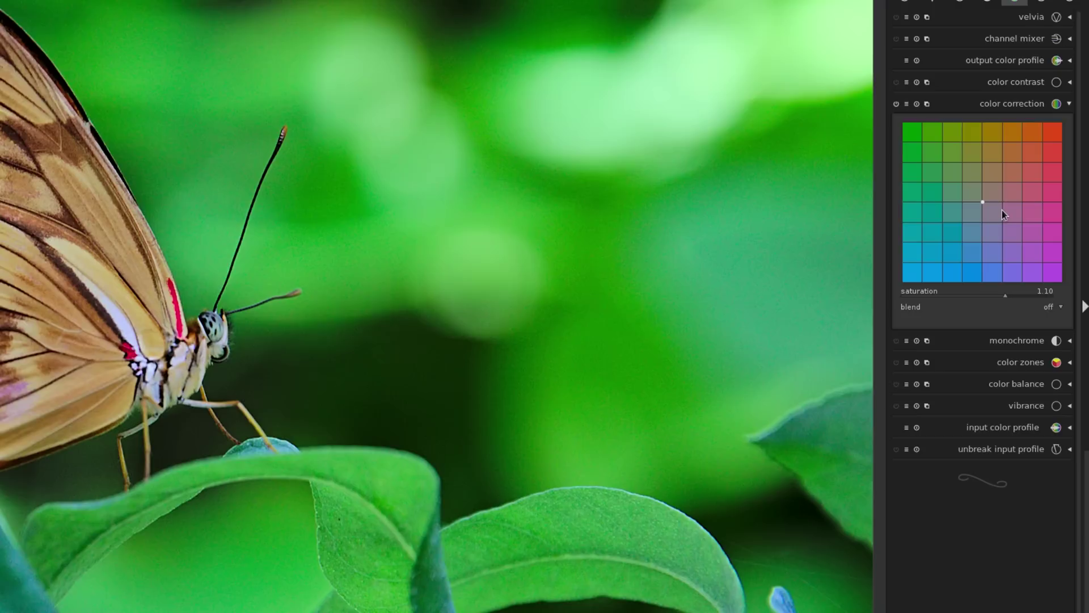
{"action": "scroll", "coordinate": [1002, 210], "scroll_direction": "up", "scroll_amount": 2}
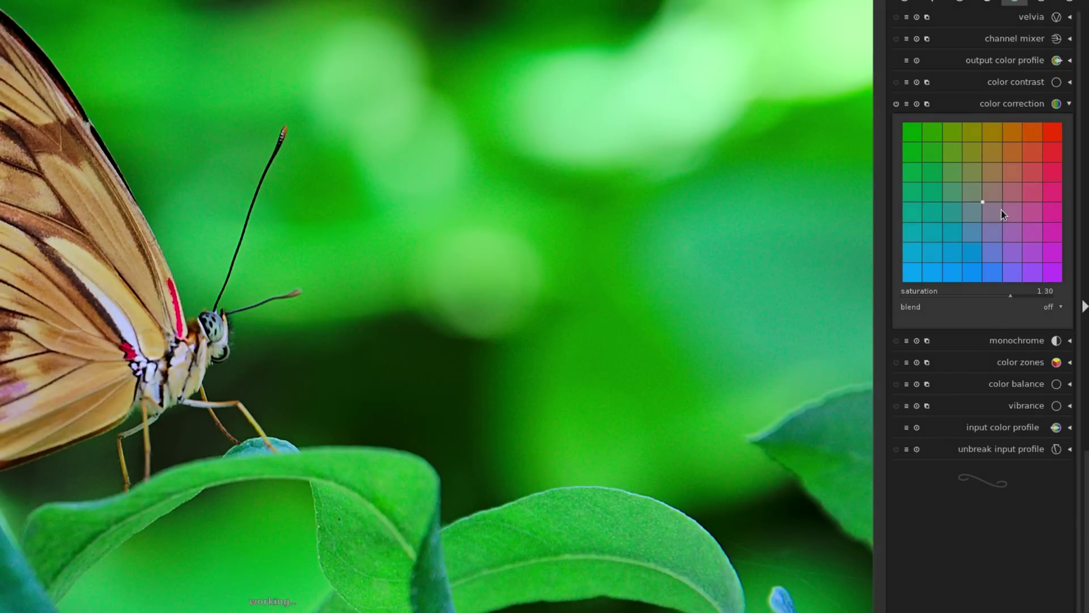
{"action": "scroll", "coordinate": [1053, 288], "scroll_direction": "down", "scroll_amount": 1}
{"action": "scroll", "coordinate": [1017, 195], "scroll_direction": "up", "scroll_amount": 1}
{"action": "right_click", "coordinate": [1011, 297]}
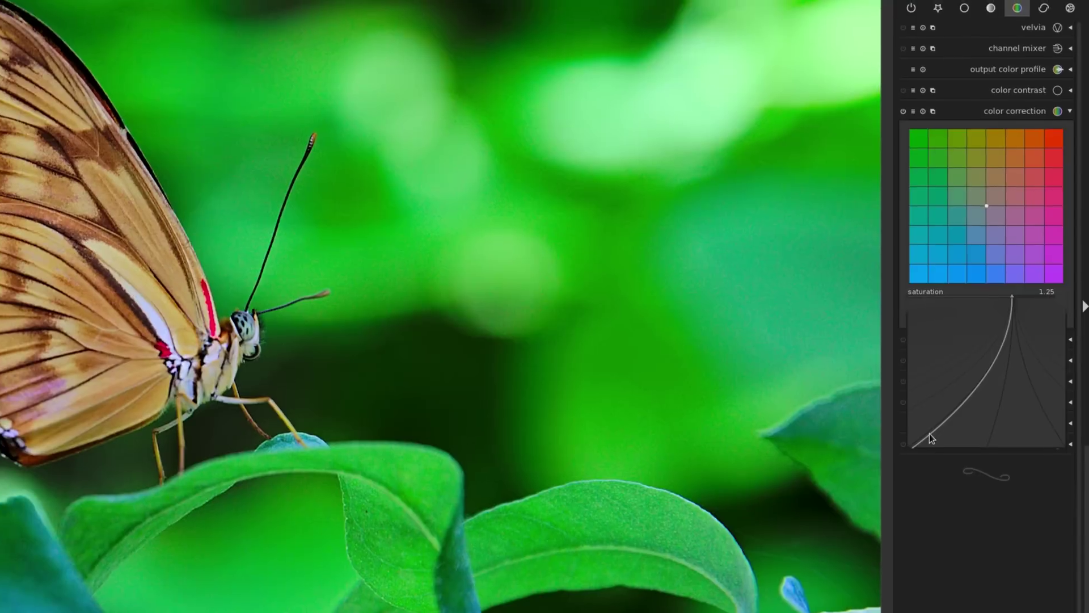
{"action": "left_click", "coordinate": [924, 439]}
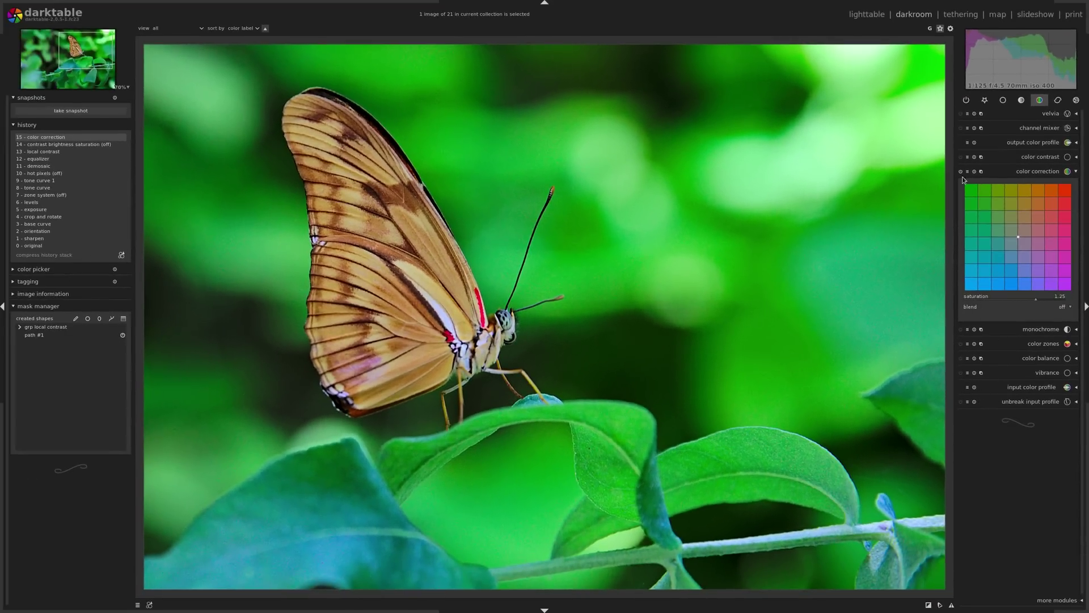
{"action": "left_click", "coordinate": [961, 173]}
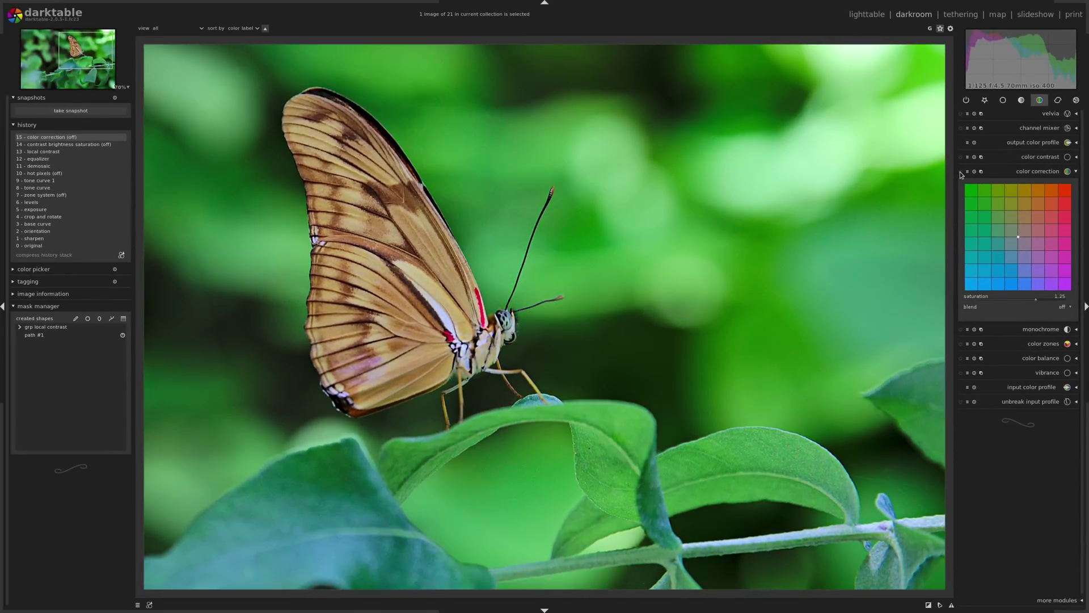
{"action": "left_click", "coordinate": [960, 173]}
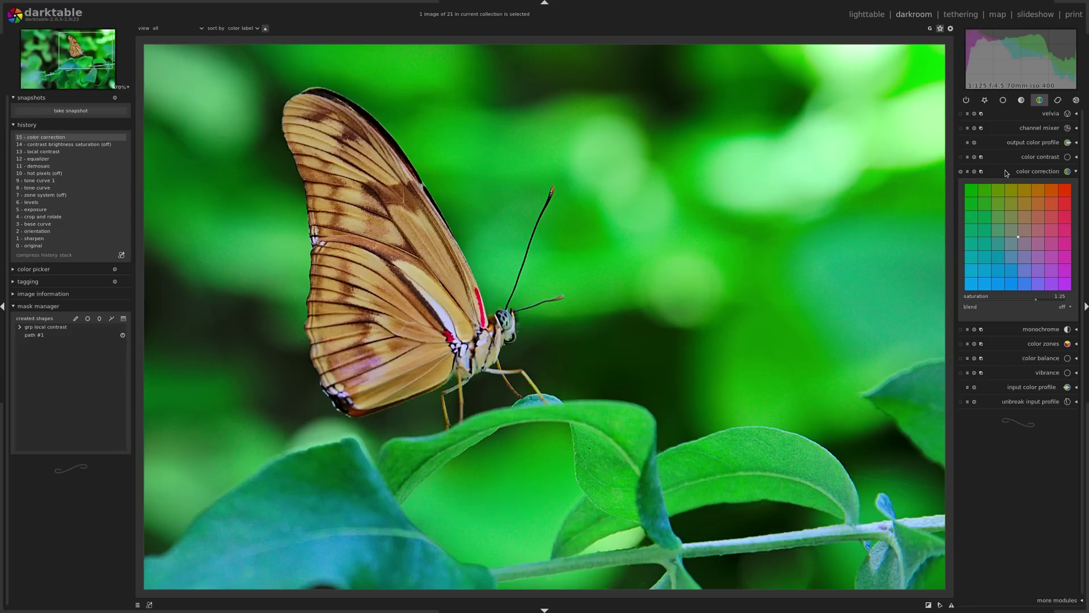
Step: Fit the butterfly photo, move to the portrait, and zoom in on the woman's face
{"action": "key", "text": "alt+3"}
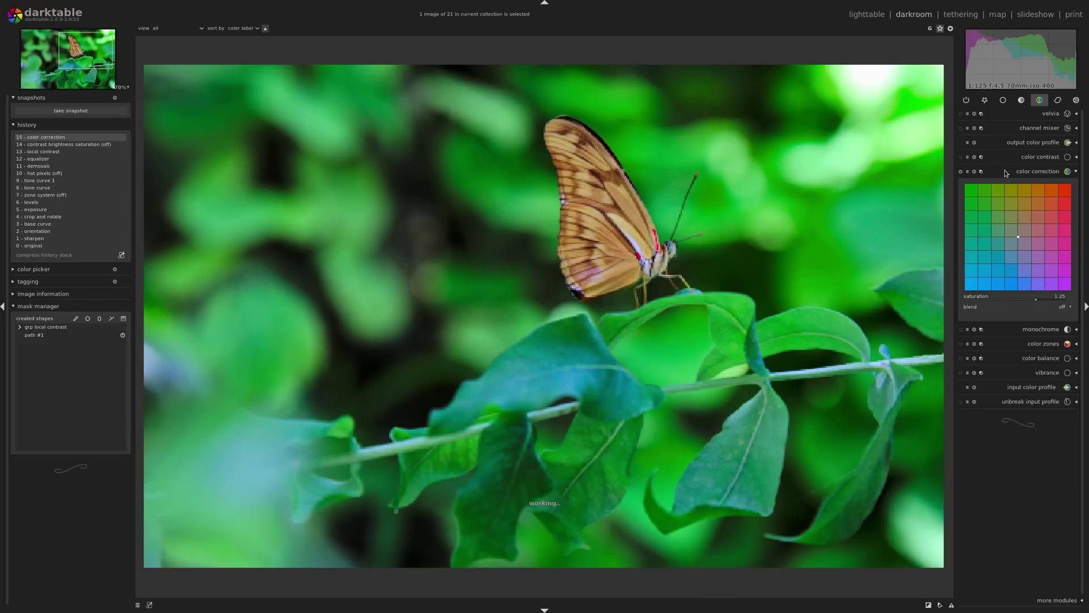
{"action": "key", "text": "space"}
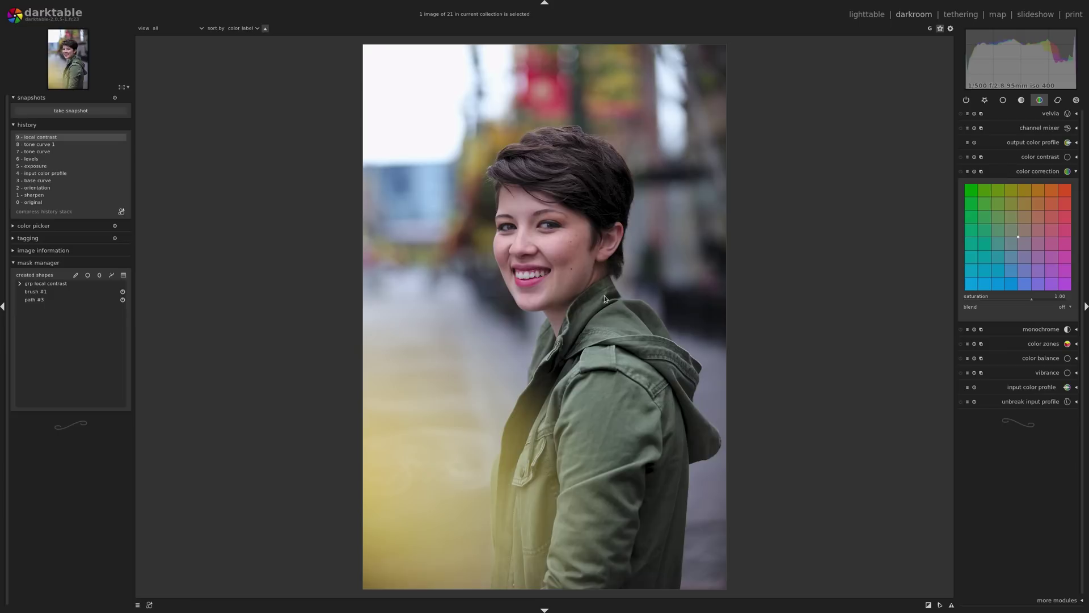
{"action": "scroll", "coordinate": [605, 280], "scroll_direction": "up", "scroll_amount": 1}
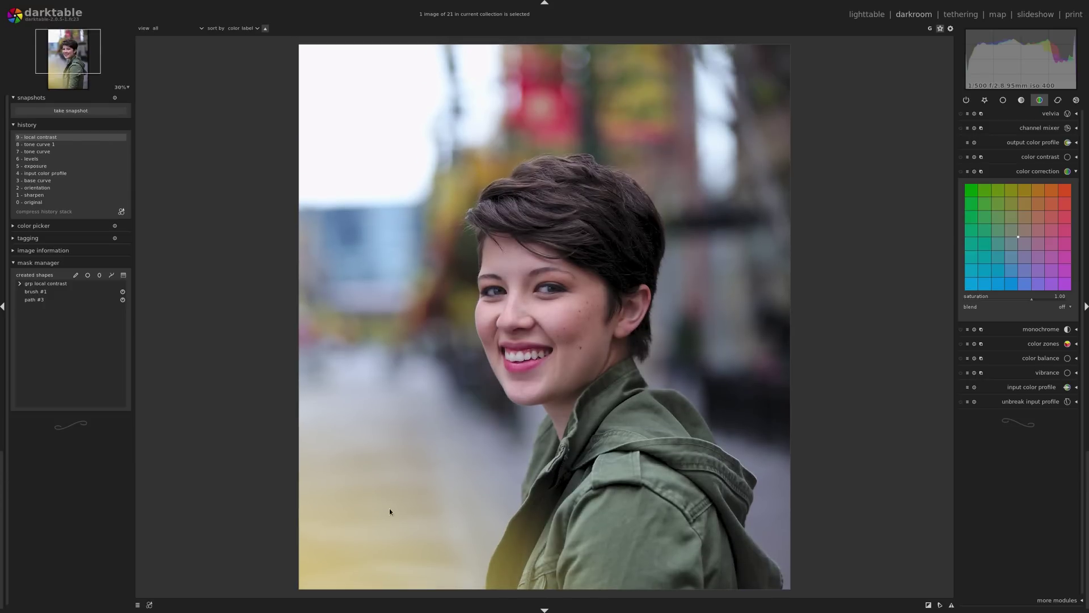
{"action": "left_click_drag", "start_coordinate": [389, 511], "coordinate": [406, 150]}
{"action": "left_click_drag", "start_coordinate": [424, 113], "coordinate": [435, 347]}
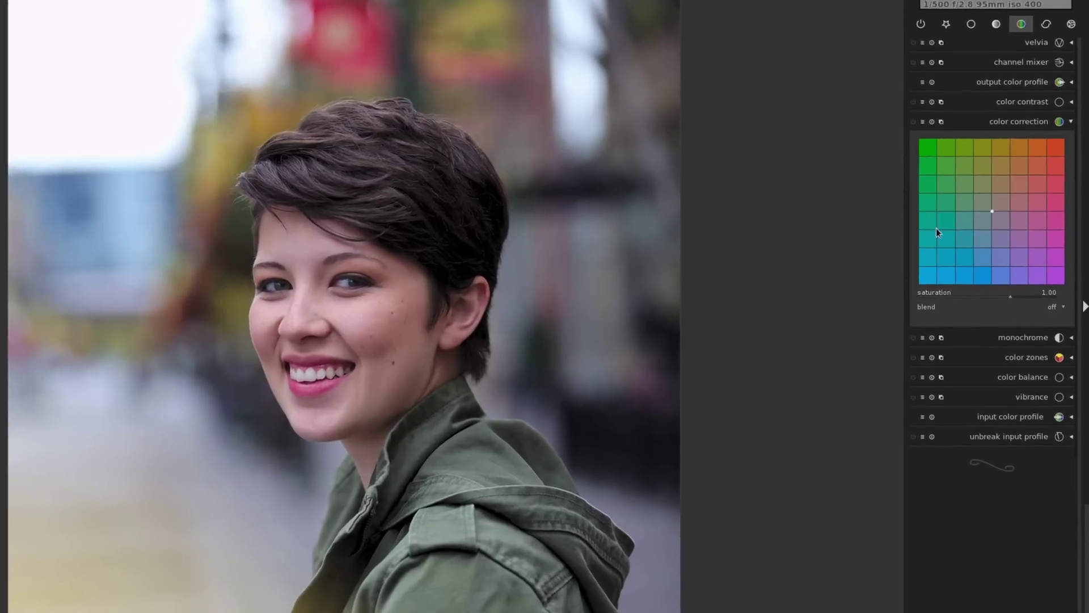
Step: Raise the portrait's color correction saturation to 1.24 and toggle it off and on to compare
{"action": "scroll", "coordinate": [1009, 201], "scroll_direction": "up", "scroll_amount": 1}
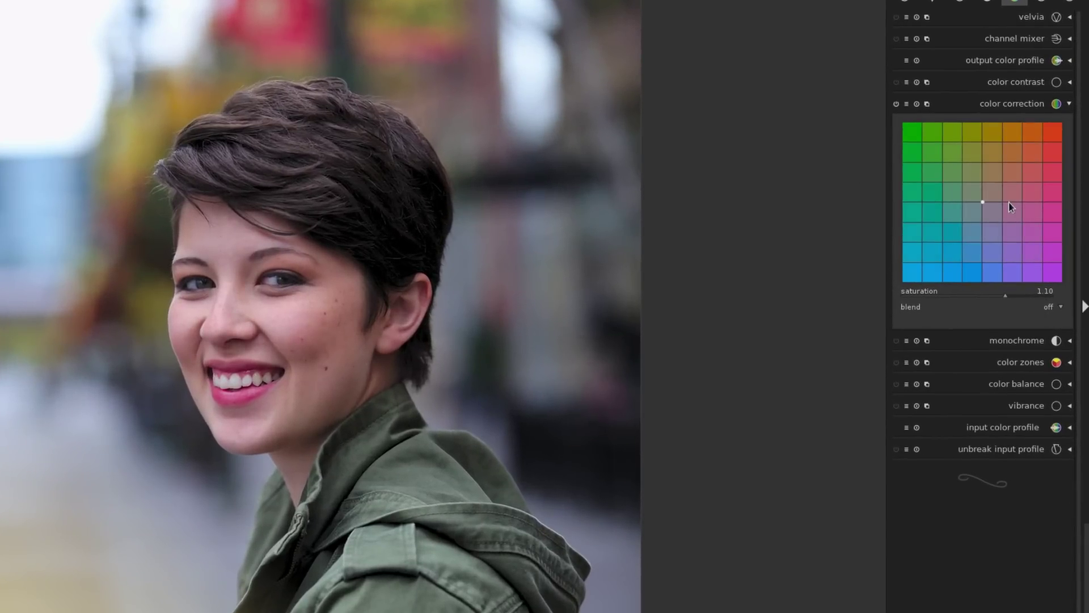
{"action": "scroll", "coordinate": [1009, 207], "scroll_direction": "up", "scroll_amount": 1}
{"action": "scroll", "coordinate": [1008, 206], "scroll_direction": "up", "scroll_amount": 1}
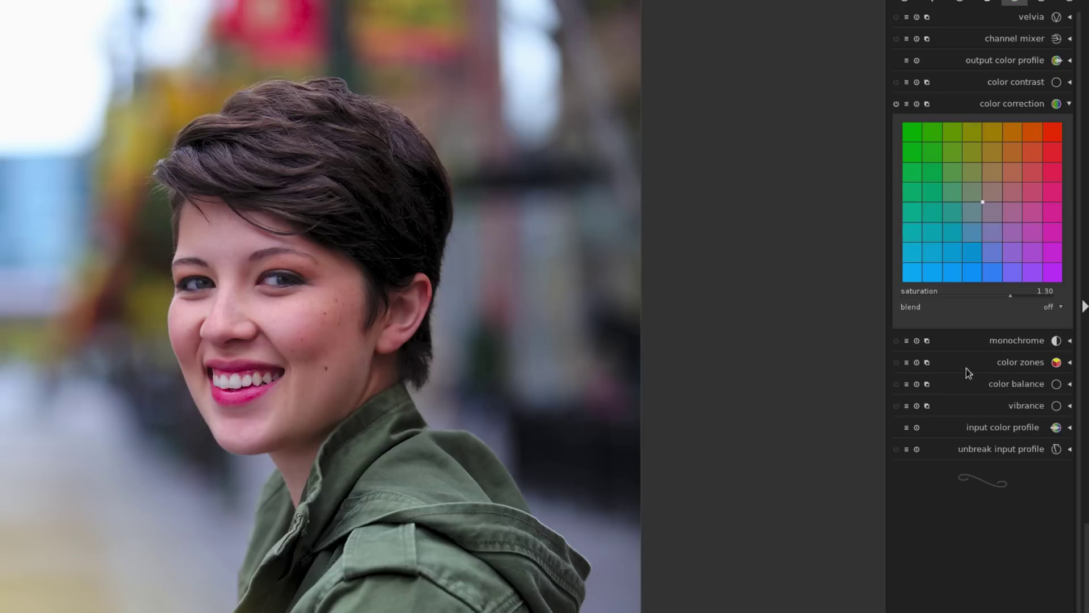
{"action": "right_click", "coordinate": [1009, 297]}
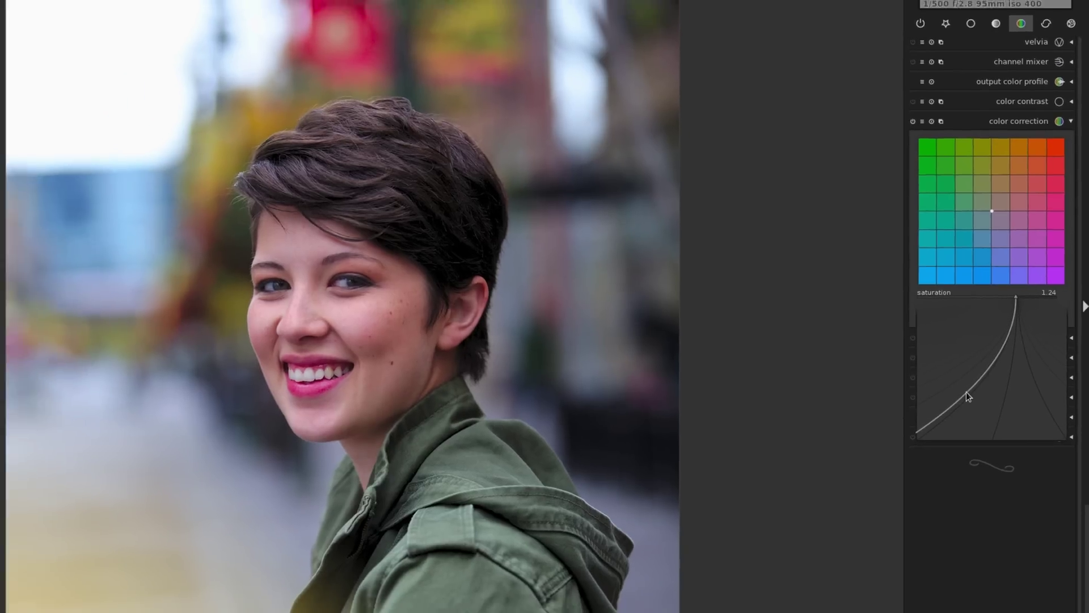
{"action": "left_click", "coordinate": [959, 397]}
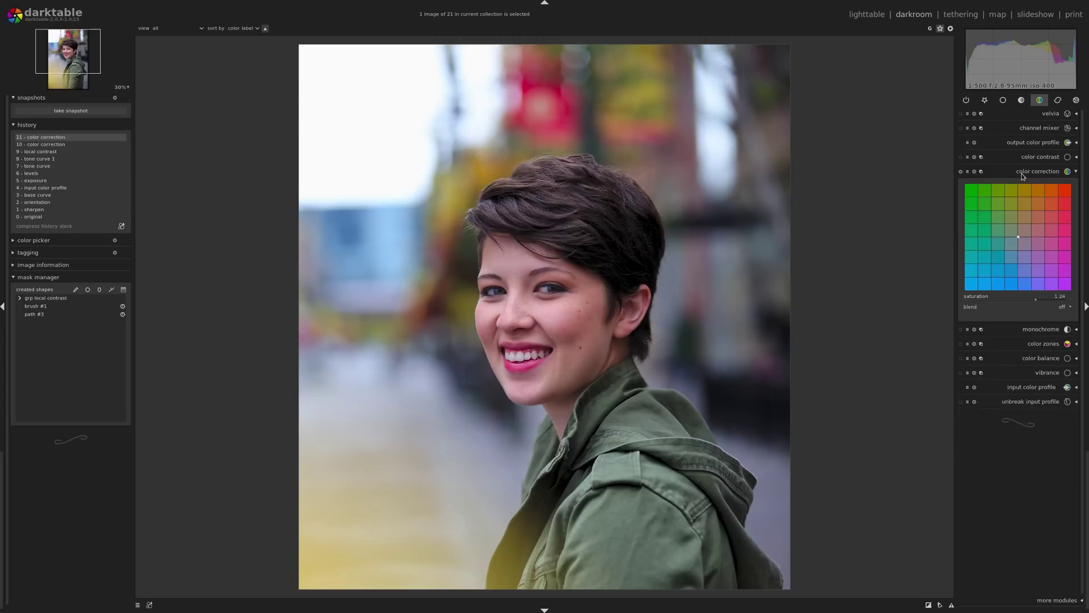
{"action": "left_click", "coordinate": [1022, 173]}
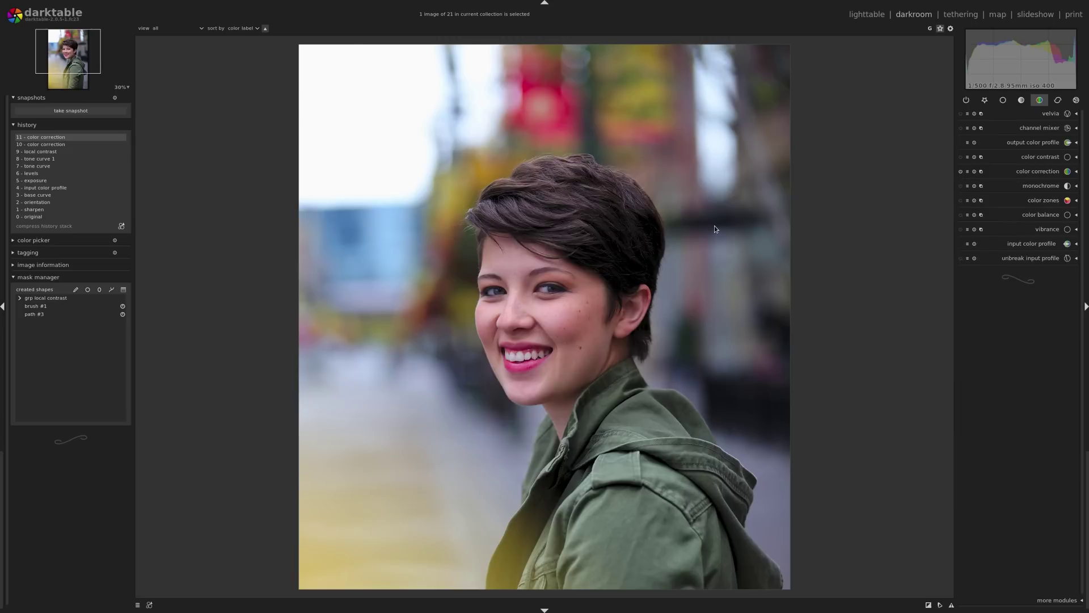
{"action": "scroll", "coordinate": [714, 226], "scroll_direction": "down", "scroll_amount": 1}
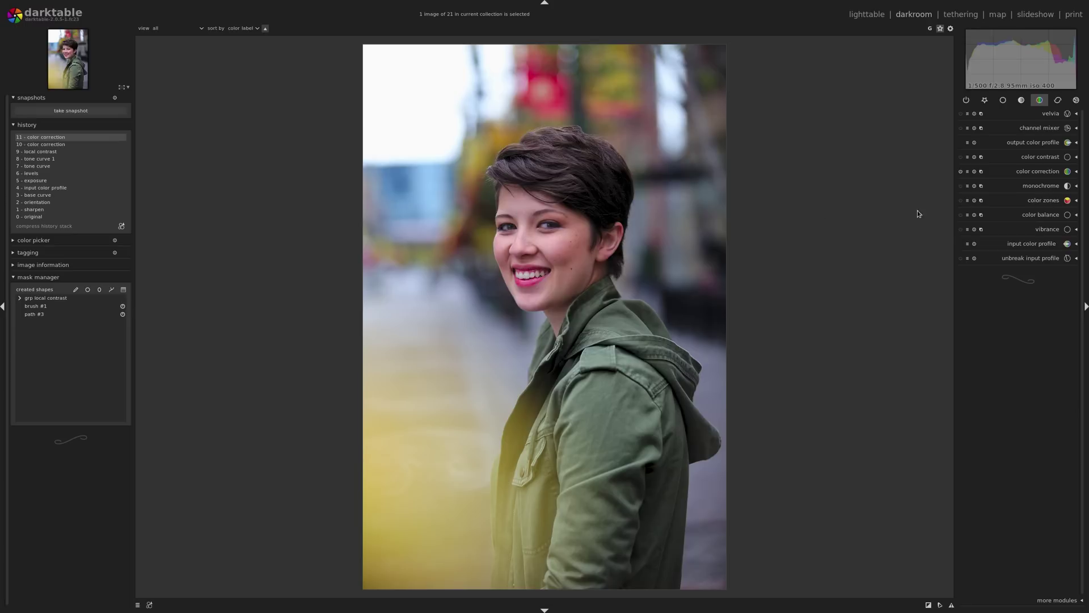
{"action": "left_click", "coordinate": [961, 172]}
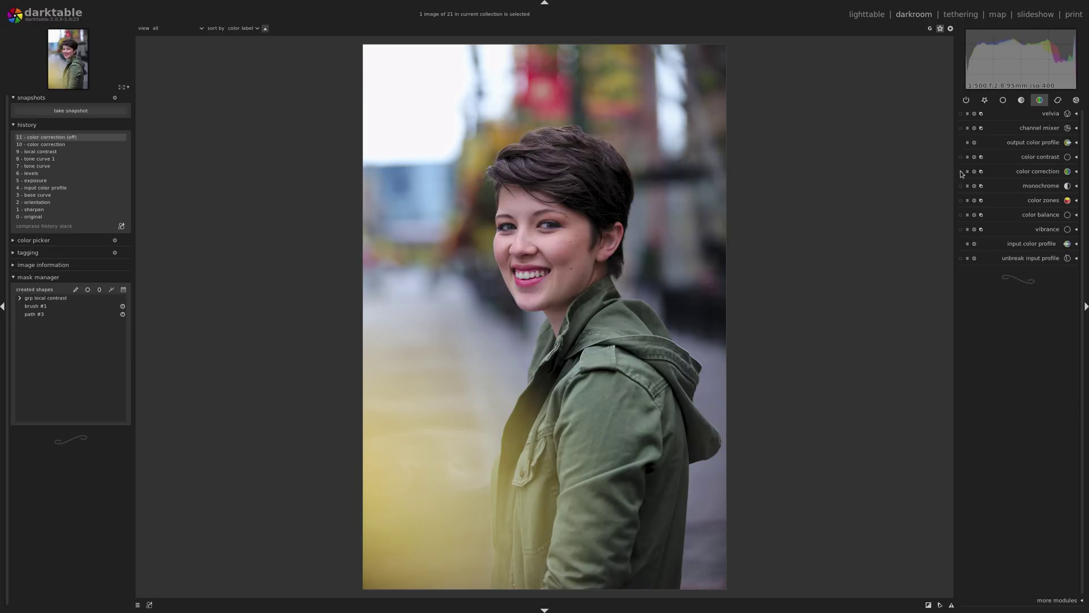
{"action": "left_click", "coordinate": [961, 172]}
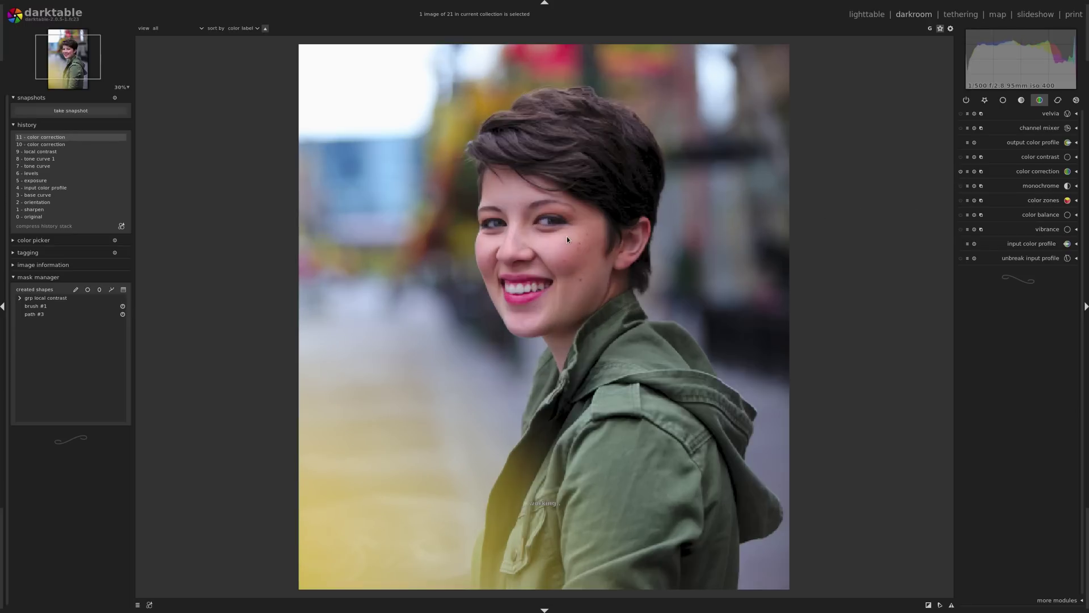
Step: Apply then undo the natural skin tones color zones preset, and compare history steps 9 and 12
{"action": "scroll", "coordinate": [566, 236], "scroll_direction": "up", "scroll_amount": 1}
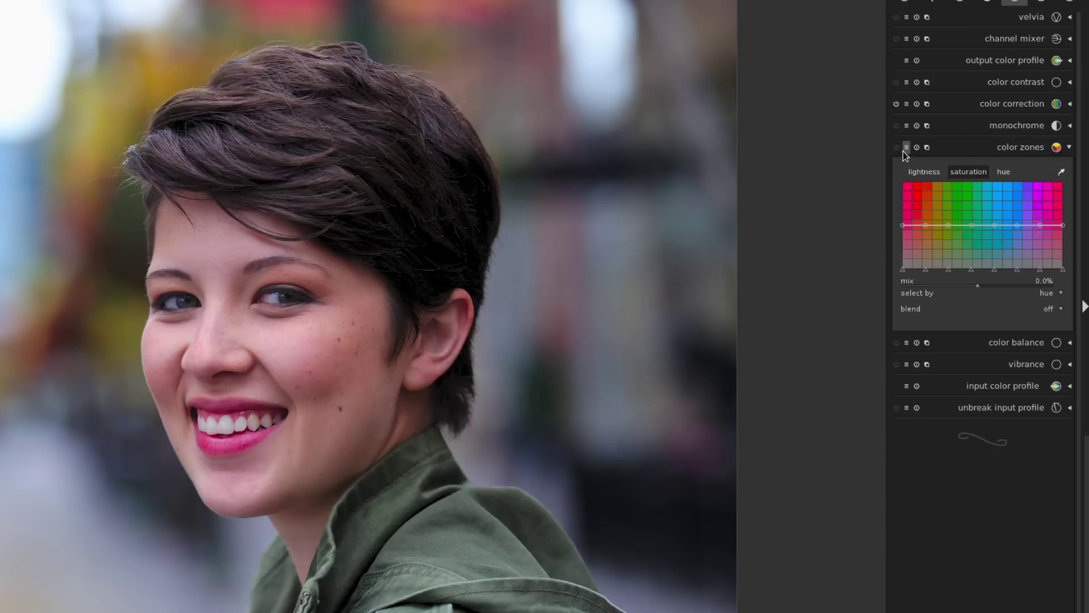
{"action": "left_click", "coordinate": [905, 148]}
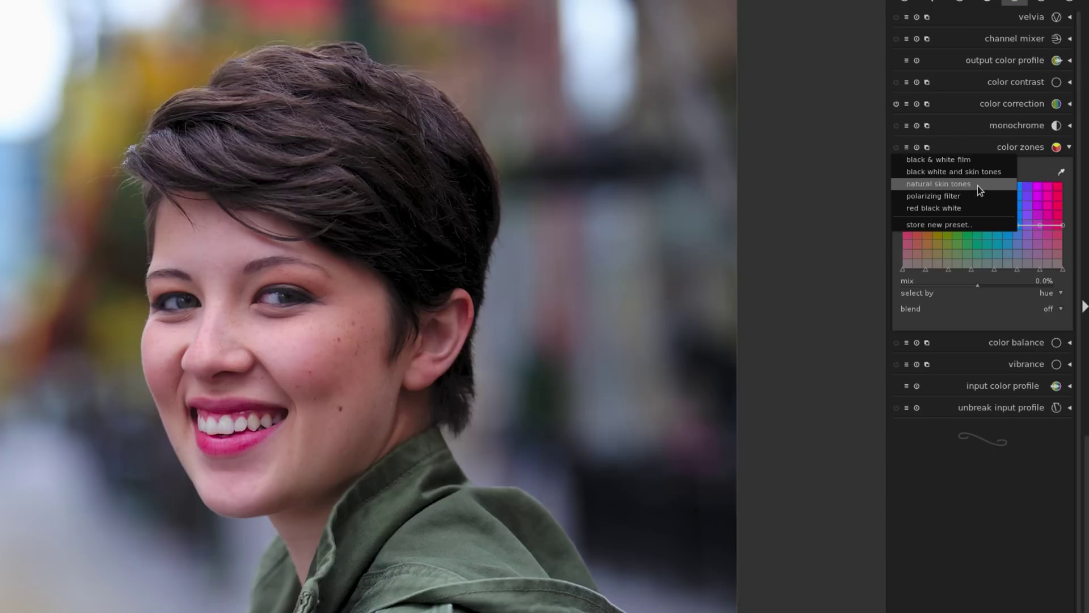
{"action": "left_click", "coordinate": [959, 184]}
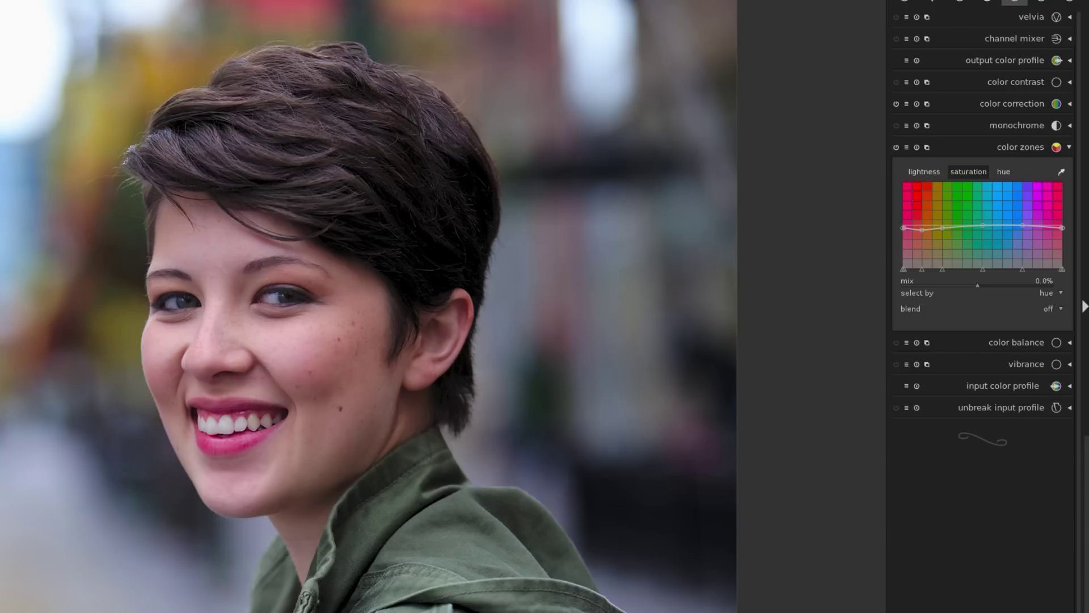
{"action": "key", "text": "ctrl+z"}
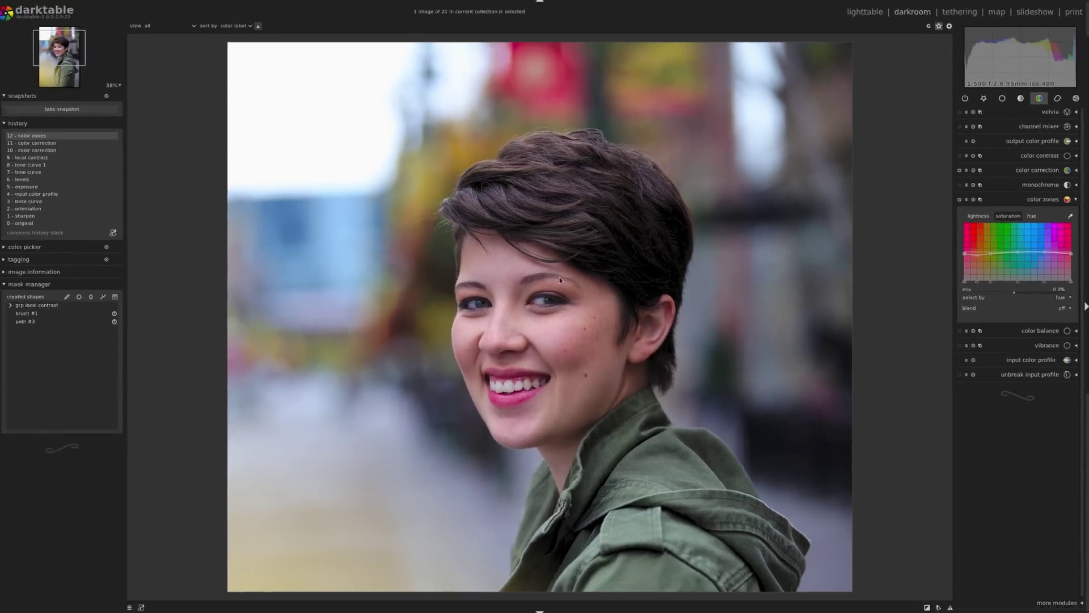
{"action": "middle_click", "coordinate": [672, 282]}
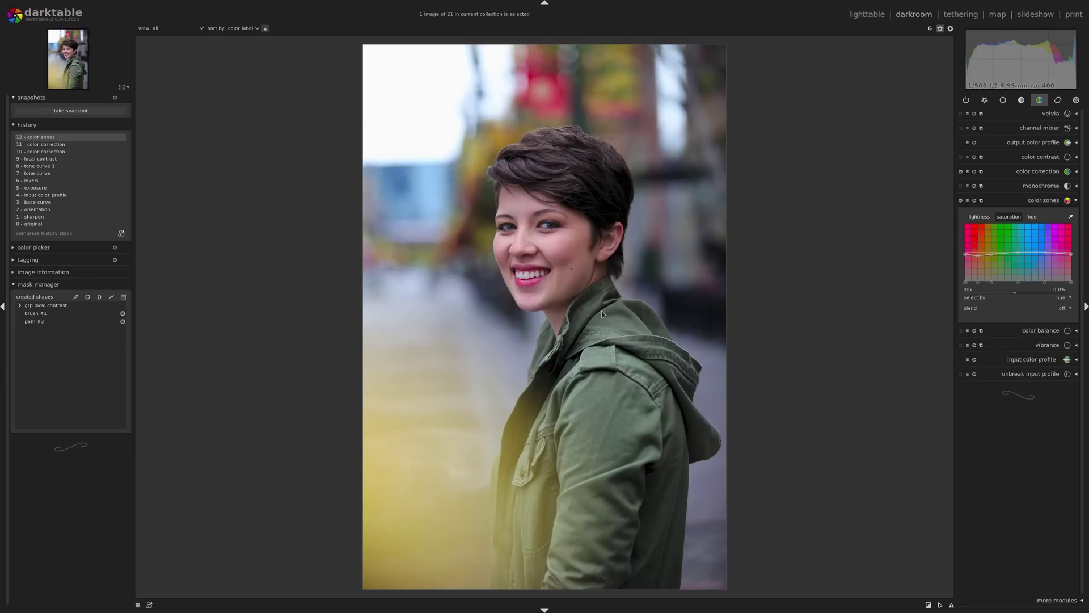
{"action": "left_click", "coordinate": [70, 155]}
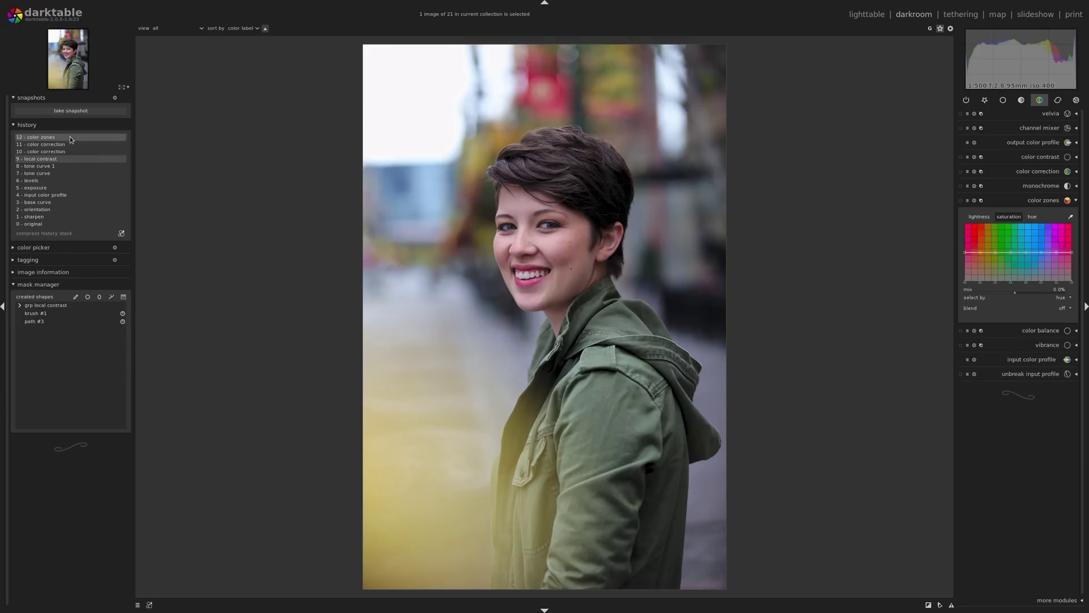
{"action": "left_click", "coordinate": [69, 136]}
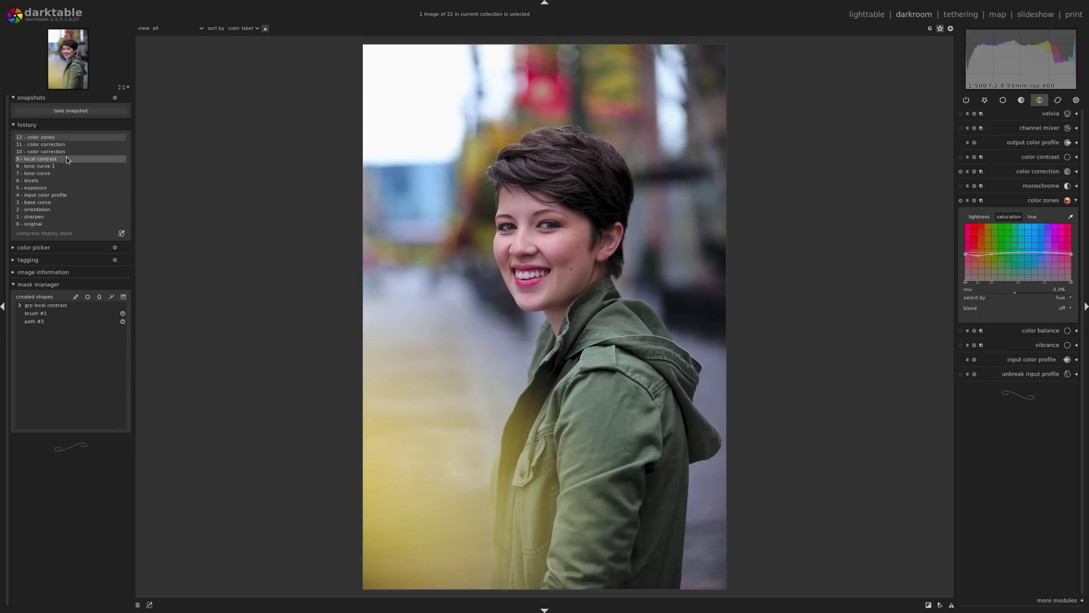
Step: Compress history back to the local contrast step, discarding color correction and color zones
{"action": "left_click", "coordinate": [66, 158]}
{"action": "left_click", "coordinate": [72, 231]}
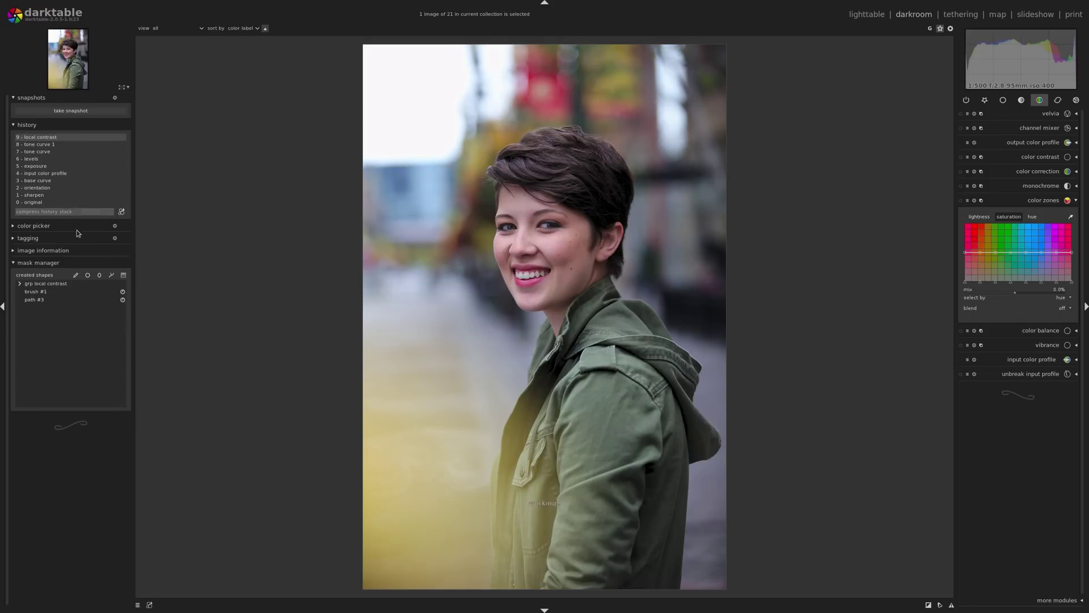
{"action": "left_click", "coordinate": [1041, 205]}
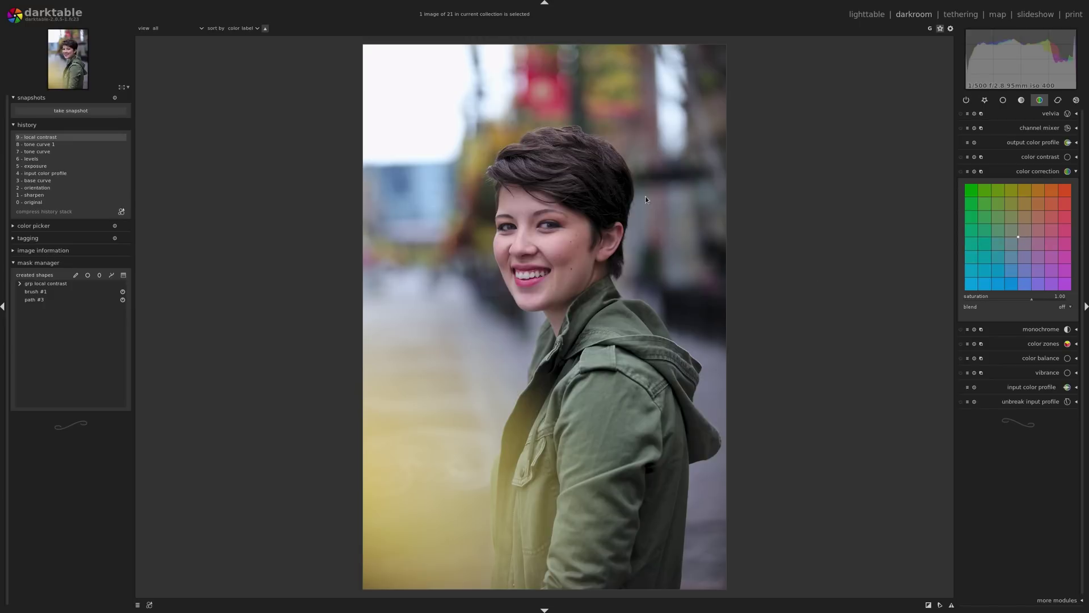
{"action": "left_click", "coordinate": [1050, 171]}
Step: Raise vibrance from 25% to 100% and toggle it off and on to compare
{"action": "left_click", "coordinate": [1053, 229]}
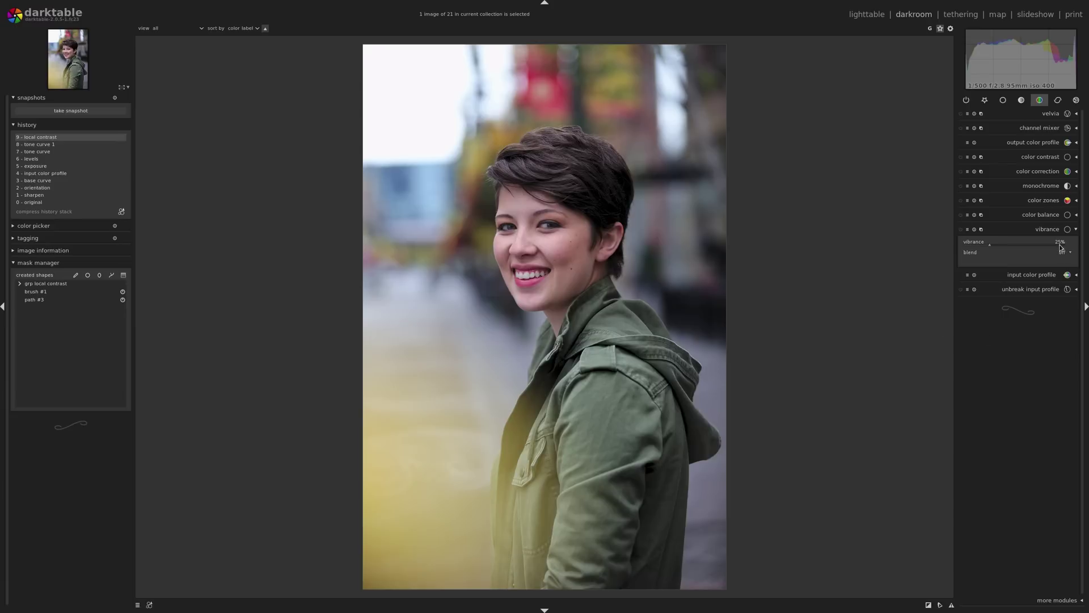
{"action": "left_click_drag", "start_coordinate": [1060, 248], "coordinate": [1083, 246]}
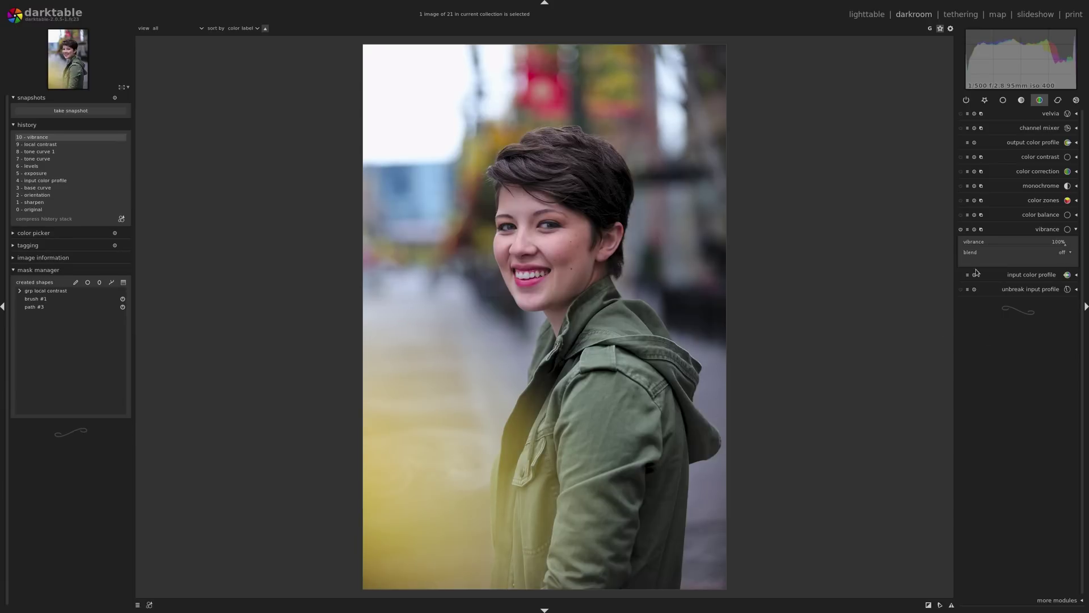
{"action": "left_click", "coordinate": [961, 230]}
{"action": "left_click", "coordinate": [961, 230]}
{"action": "left_click", "coordinate": [1037, 202]}
{"action": "left_click", "coordinate": [1036, 202]}
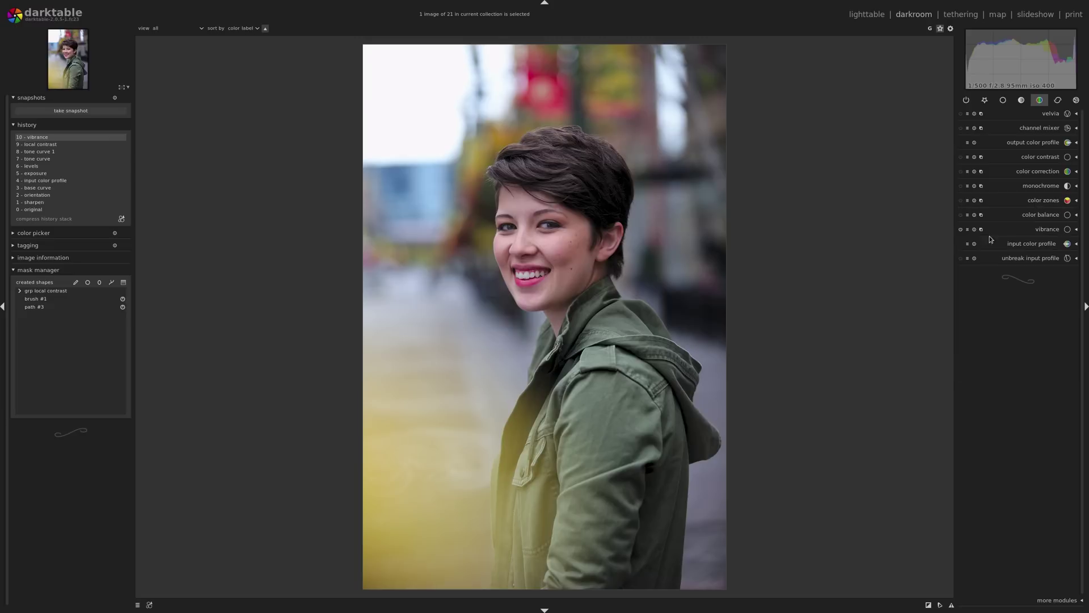
{"action": "left_click", "coordinate": [961, 229]}
{"action": "left_click", "coordinate": [961, 229]}
Step: Open the velvia settings and pan the zoomed portrait to check the jacket and face
{"action": "scroll", "coordinate": [637, 229], "scroll_direction": "up", "scroll_amount": 2}
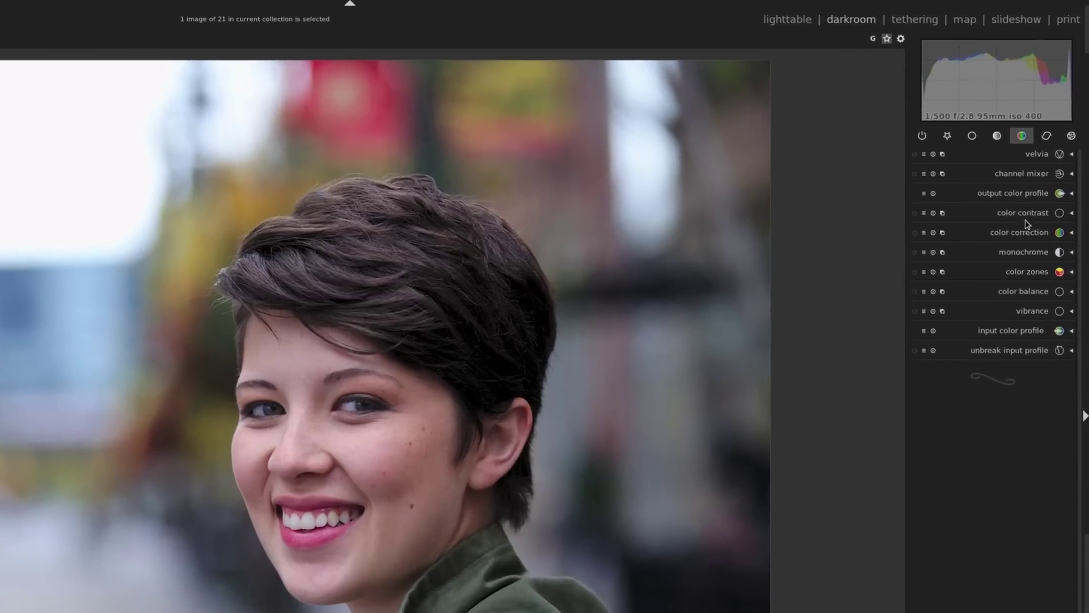
{"action": "left_click", "coordinate": [1030, 154]}
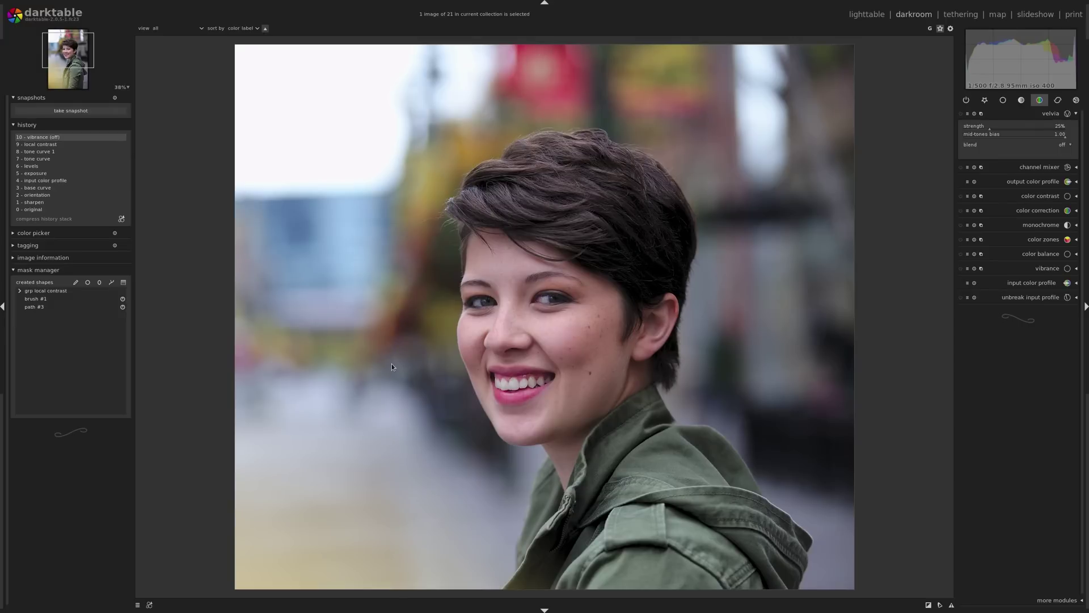
{"action": "left_click_drag", "start_coordinate": [429, 485], "coordinate": [406, 309]}
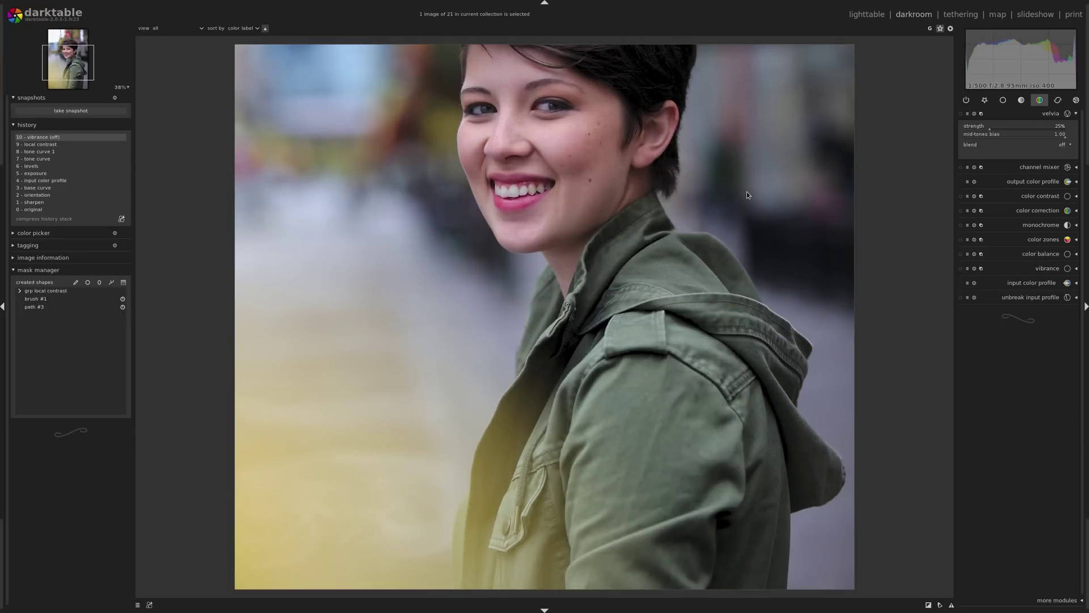
{"action": "left_click_drag", "start_coordinate": [692, 142], "coordinate": [705, 373]}
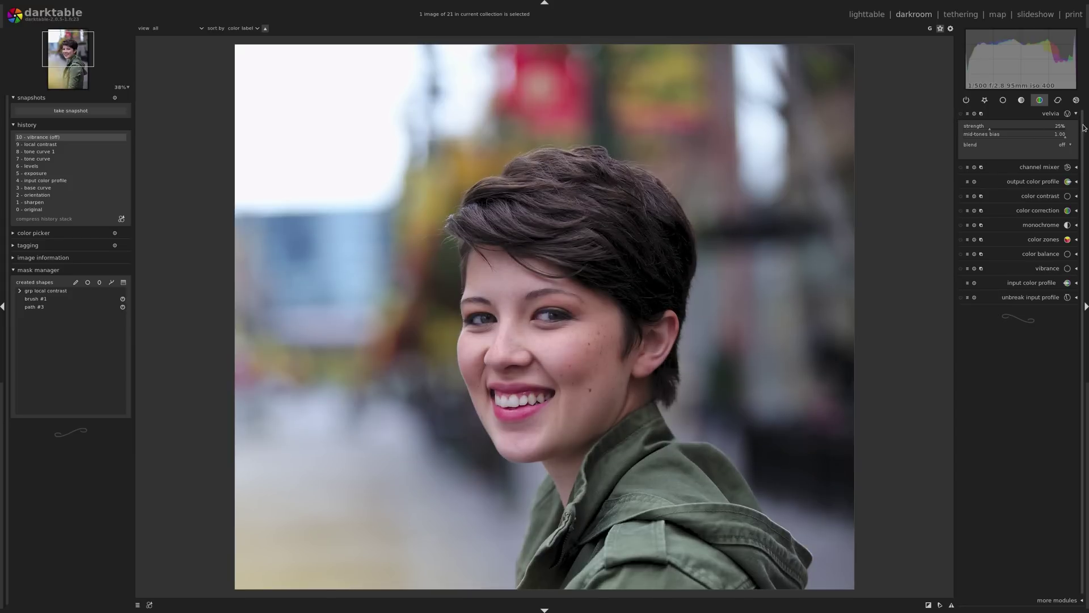
{"action": "left_click", "coordinate": [961, 115]}
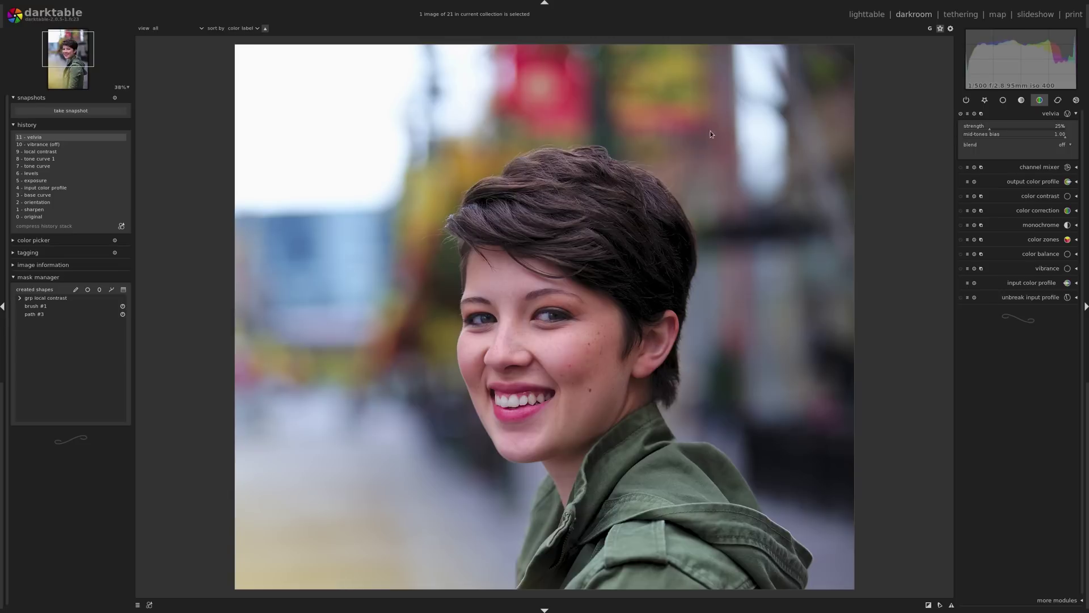
{"action": "scroll", "coordinate": [536, 127], "scroll_direction": "down", "scroll_amount": 4}
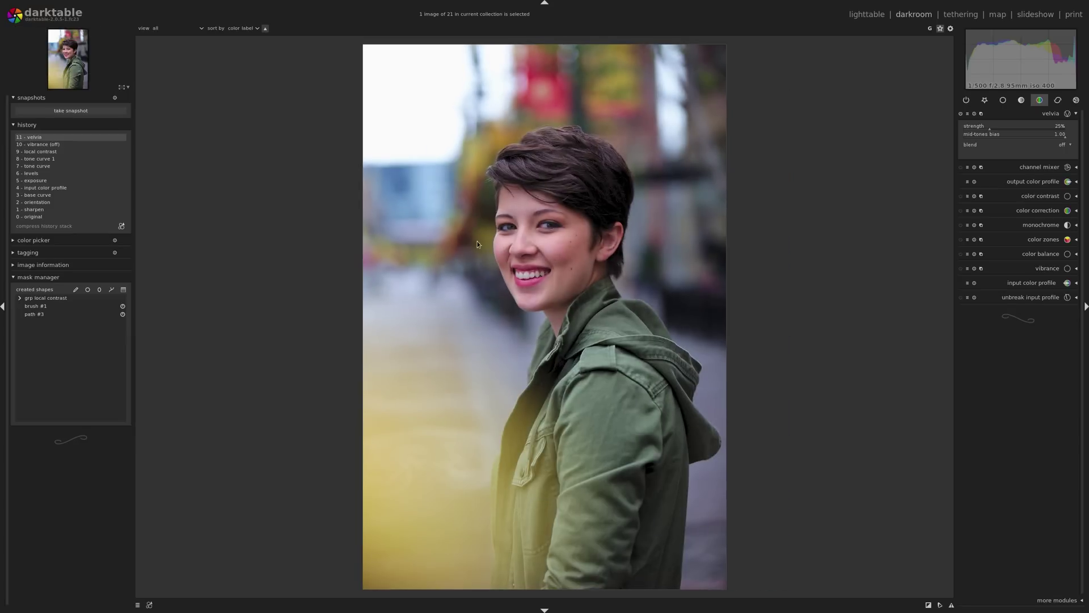
{"action": "scroll", "coordinate": [486, 207], "scroll_direction": "up", "scroll_amount": 4}
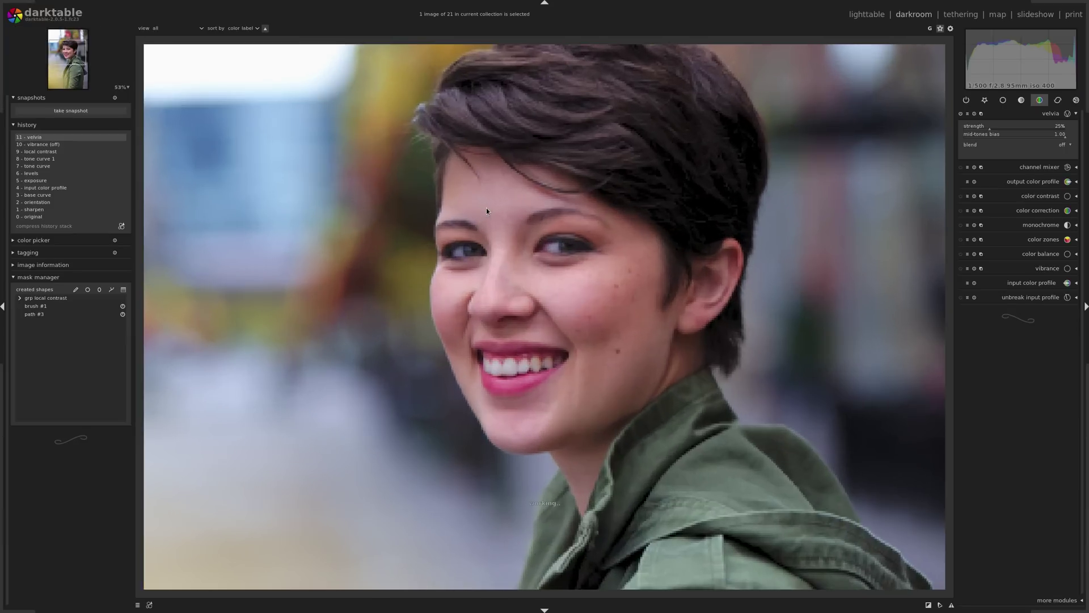
{"action": "scroll", "coordinate": [486, 211], "scroll_direction": "up", "scroll_amount": 3}
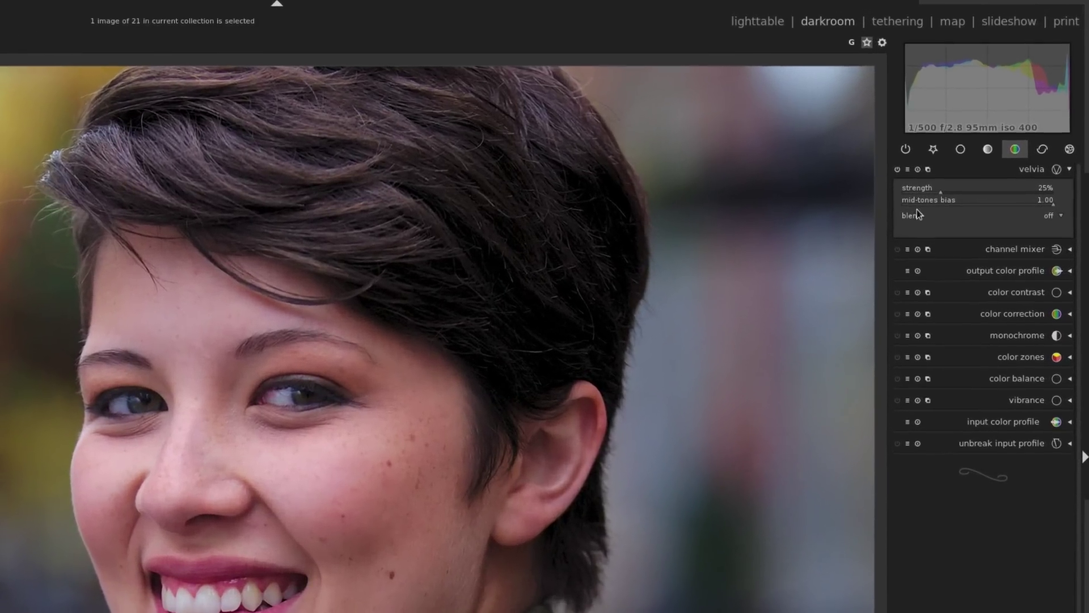
{"action": "left_click_drag", "start_coordinate": [956, 209], "coordinate": [908, 206]}
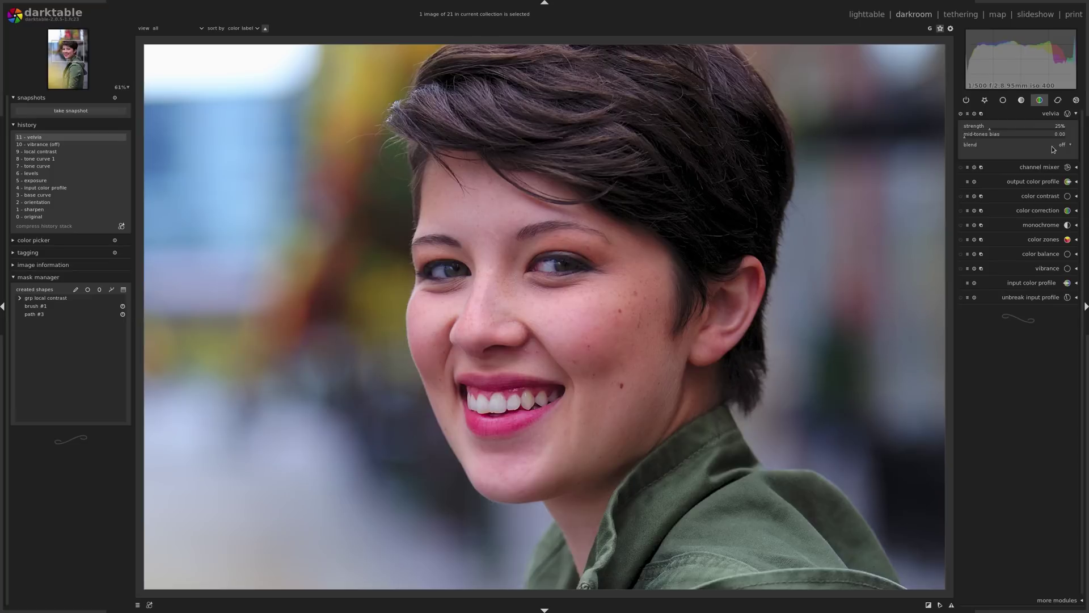
{"action": "right_click", "coordinate": [1064, 139]}
{"action": "left_click", "coordinate": [1064, 139]}
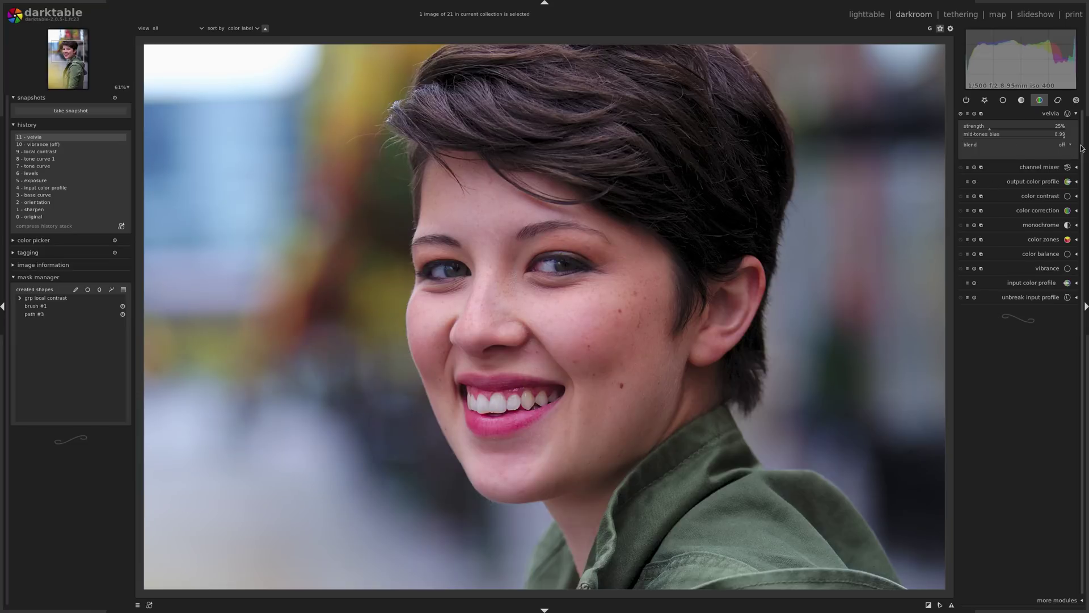
{"action": "scroll", "coordinate": [1066, 140], "scroll_direction": "up", "scroll_amount": 1}
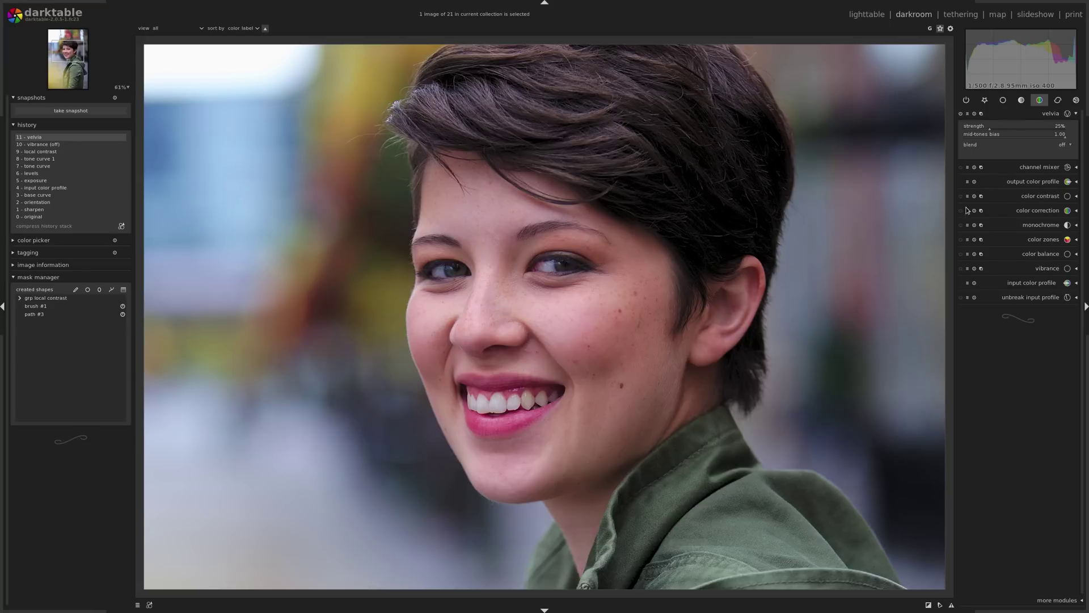
{"action": "scroll", "coordinate": [635, 231], "scroll_direction": "down", "scroll_amount": 3}
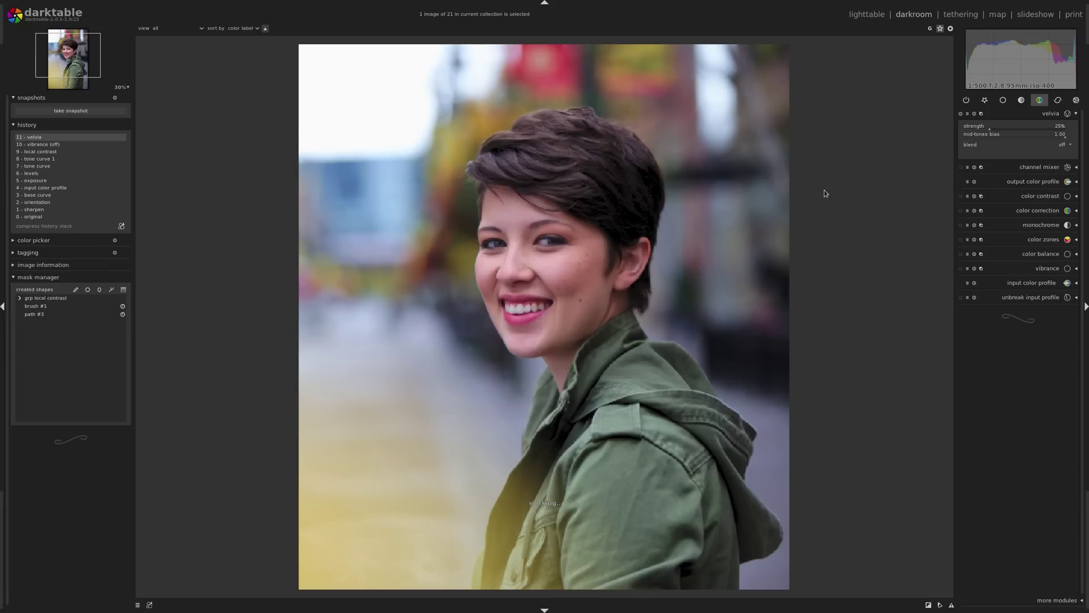
Step: Apply the natural skin tones color zones preset to the portrait
{"action": "left_click", "coordinate": [1043, 239]}
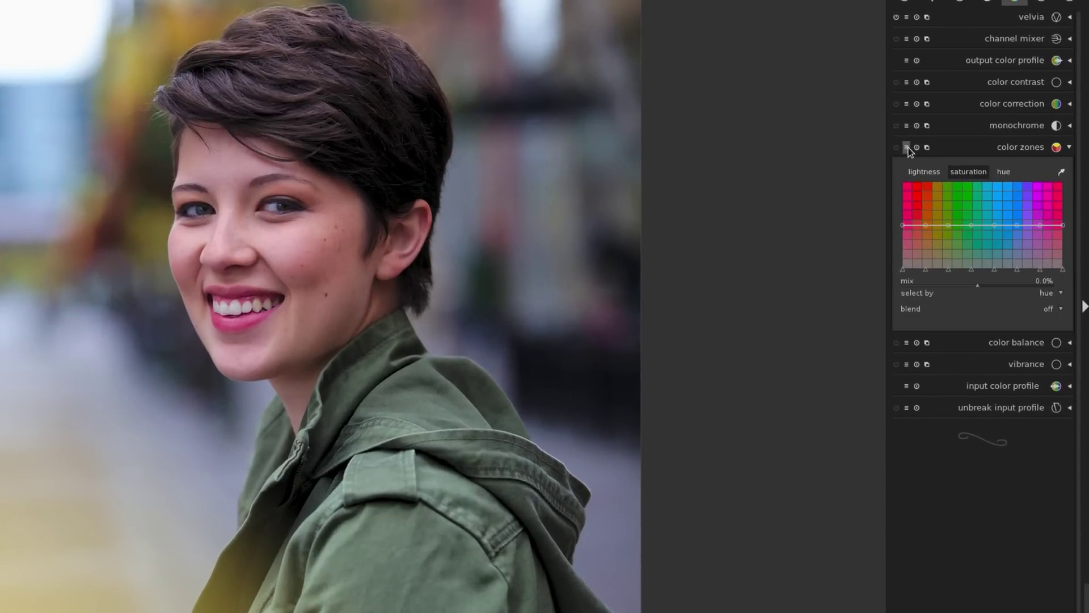
{"action": "left_click", "coordinate": [944, 179]}
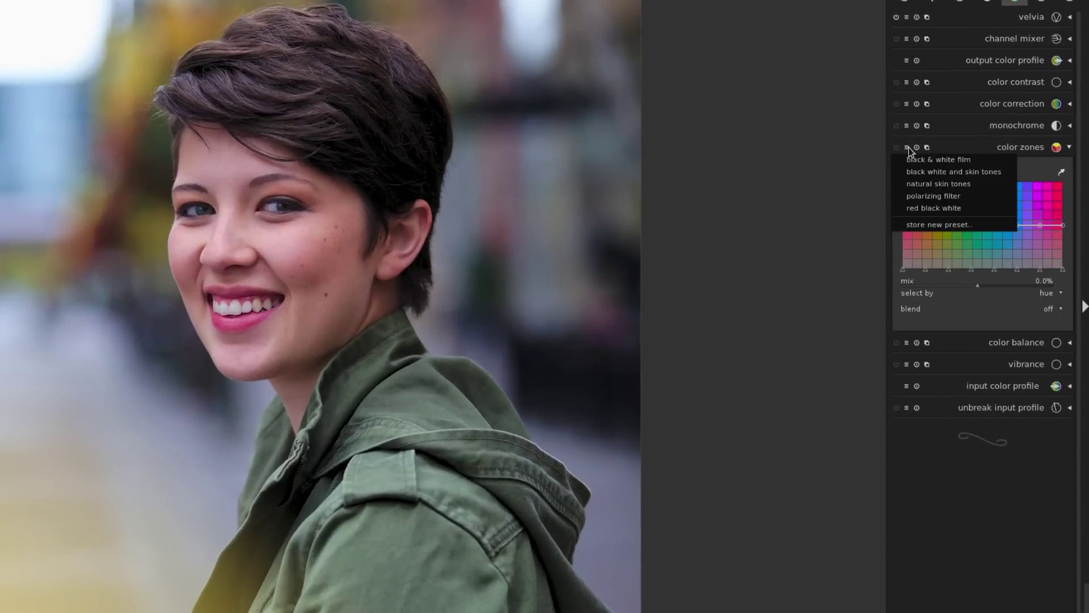
{"action": "left_click", "coordinate": [982, 187]}
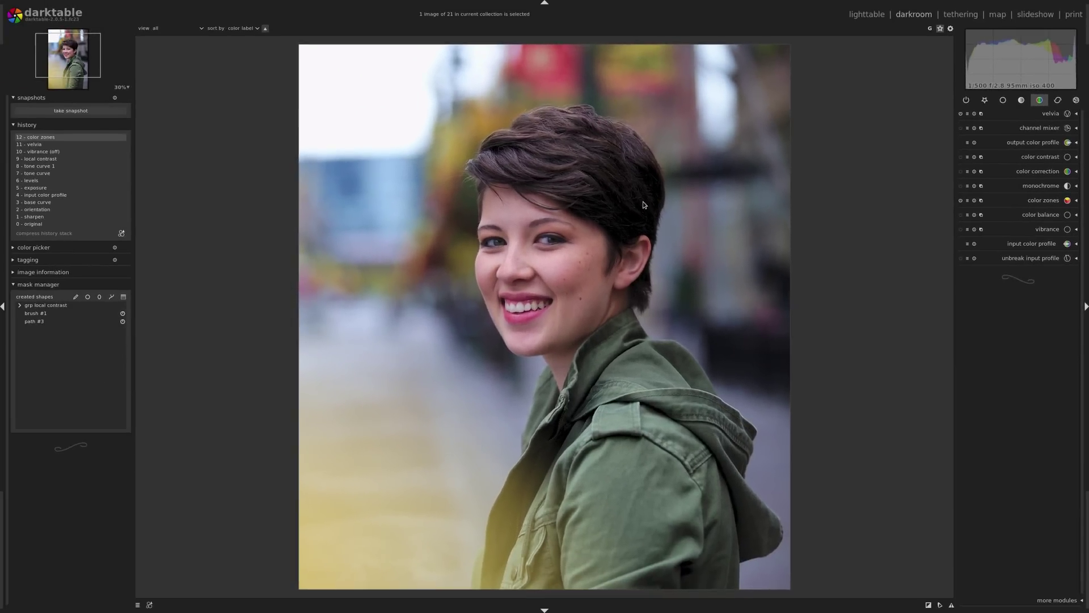
Step: Switch velvia and color zones off and move on to the mountain-lake photo
{"action": "scroll", "coordinate": [642, 202], "scroll_direction": "down", "scroll_amount": 1}
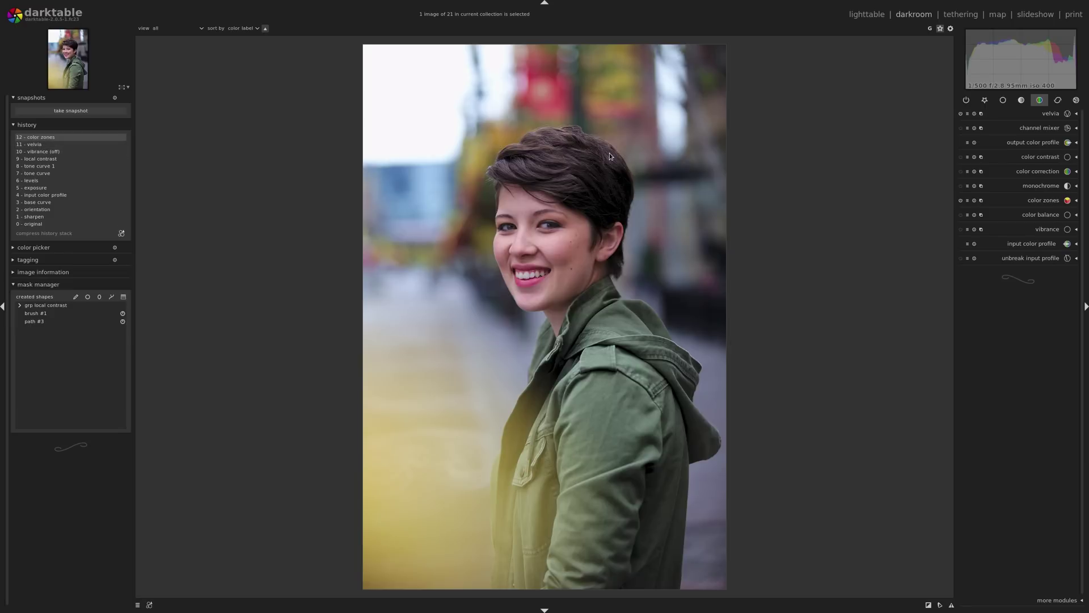
{"action": "left_click", "coordinate": [961, 113]}
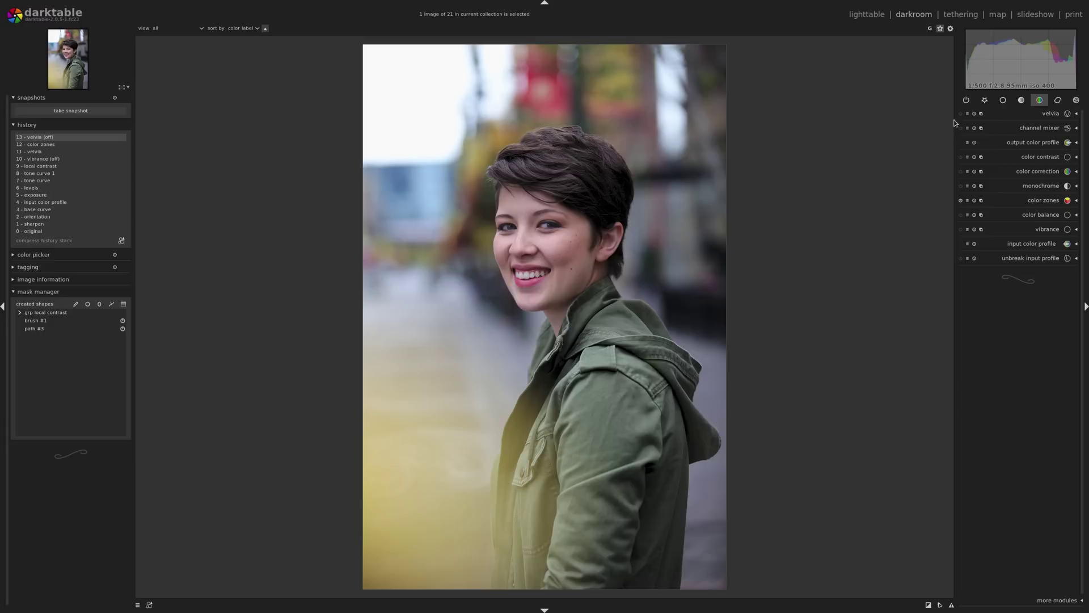
{"action": "left_click", "coordinate": [961, 201]}
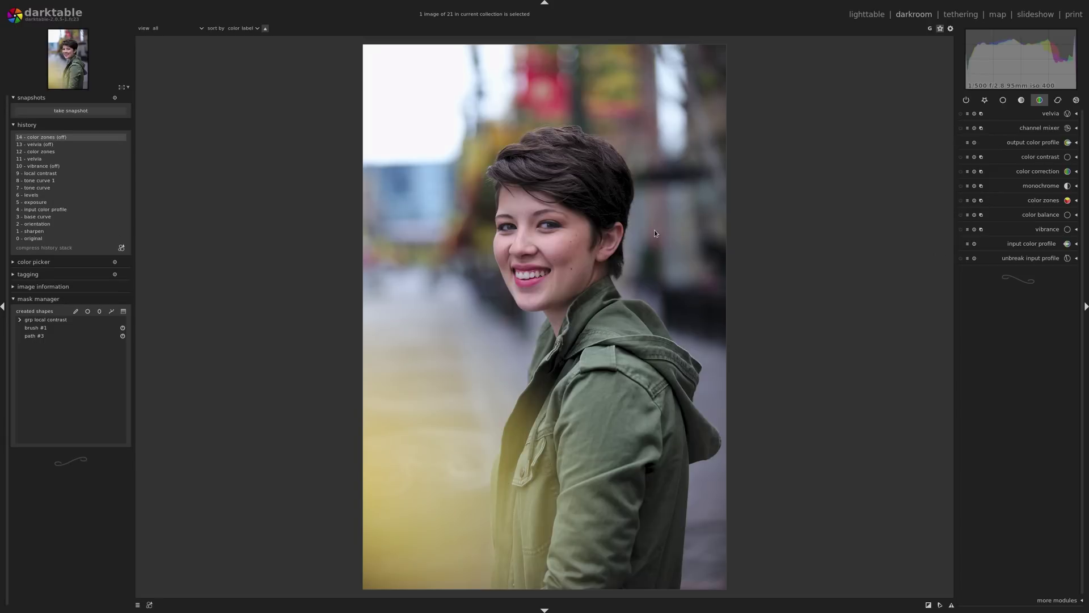
{"action": "key", "text": "space"}
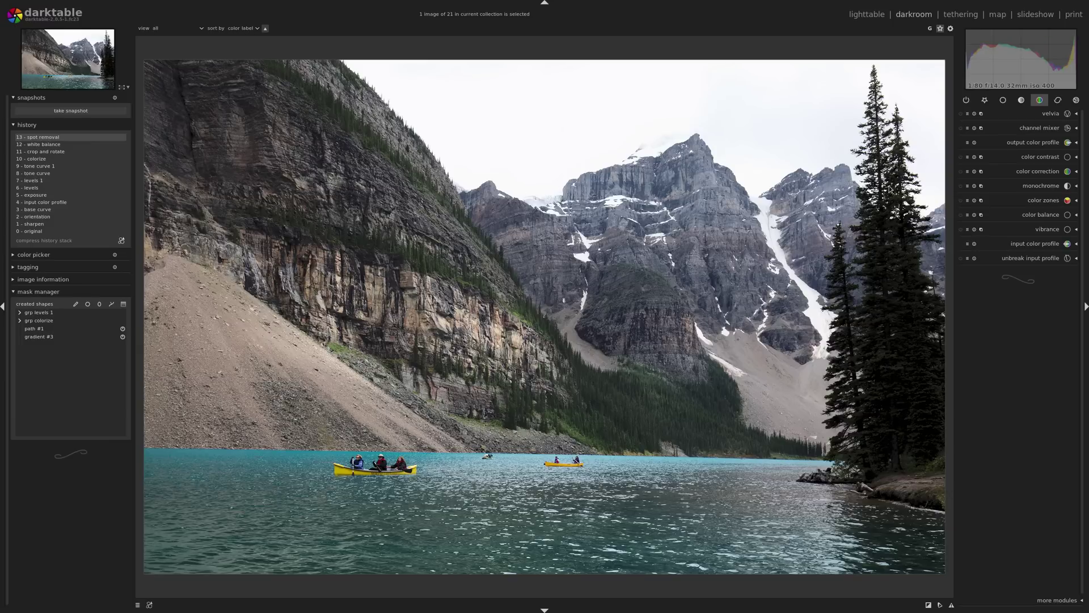
Step: Switch velvia on for the lake photo at 35% strength and compare it off and on
{"action": "left_click", "coordinate": [1053, 115]}
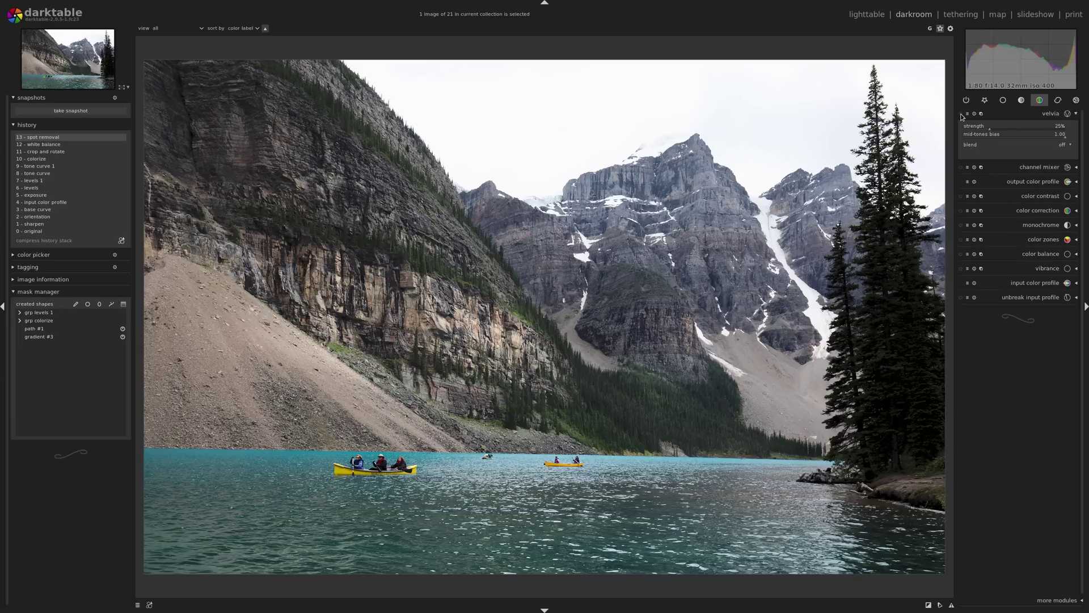
{"action": "left_click", "coordinate": [960, 115]}
{"action": "left_click", "coordinate": [994, 128]}
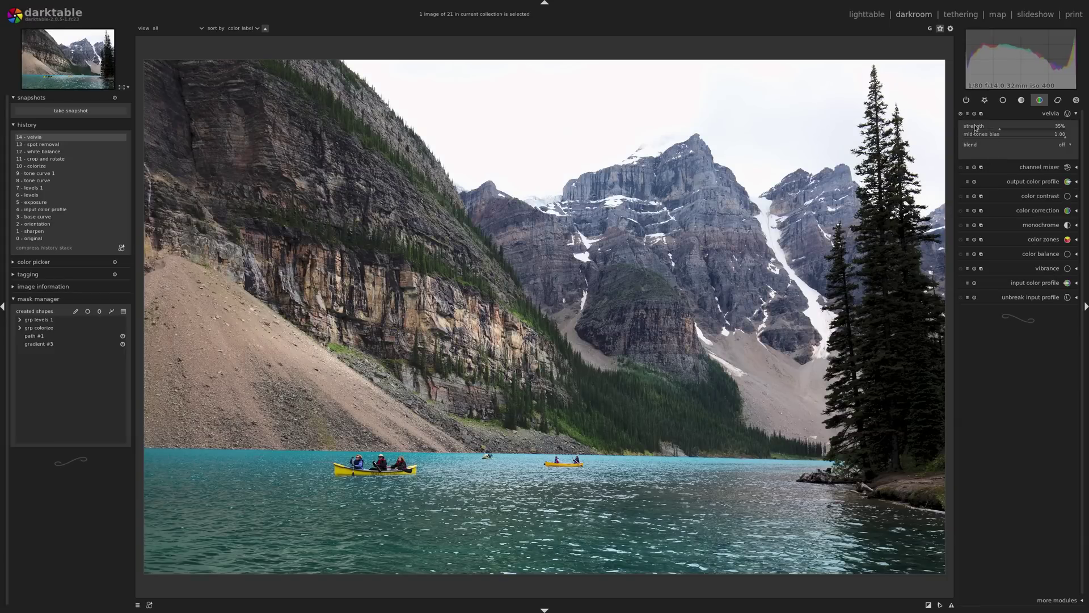
{"action": "left_click", "coordinate": [961, 114]}
{"action": "left_click", "coordinate": [961, 114]}
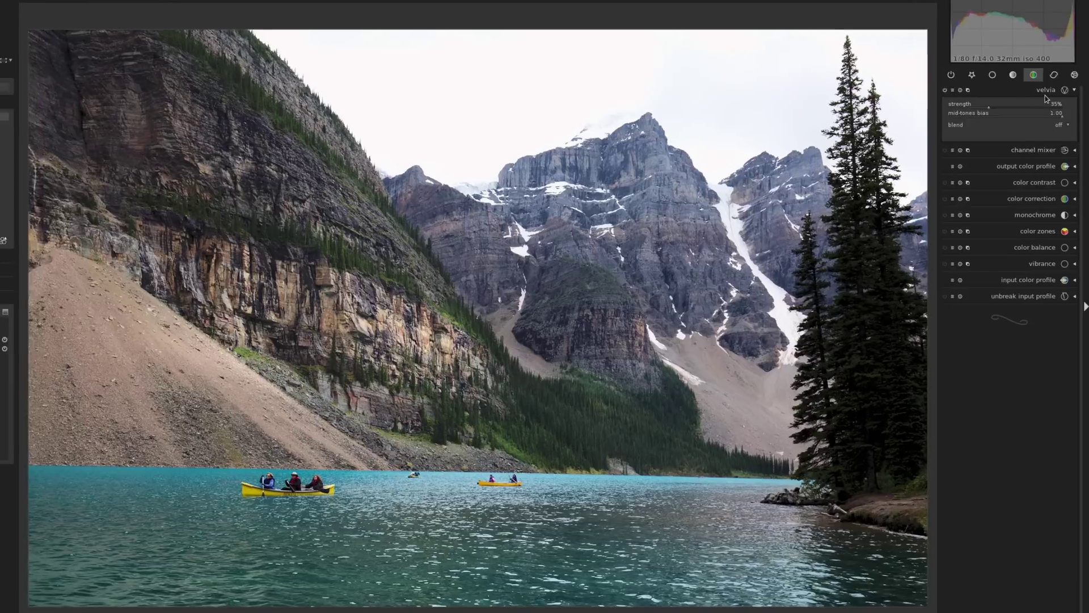
Step: Check the color correction and vibrance settings, then reopen velvia
{"action": "left_click", "coordinate": [1048, 114]}
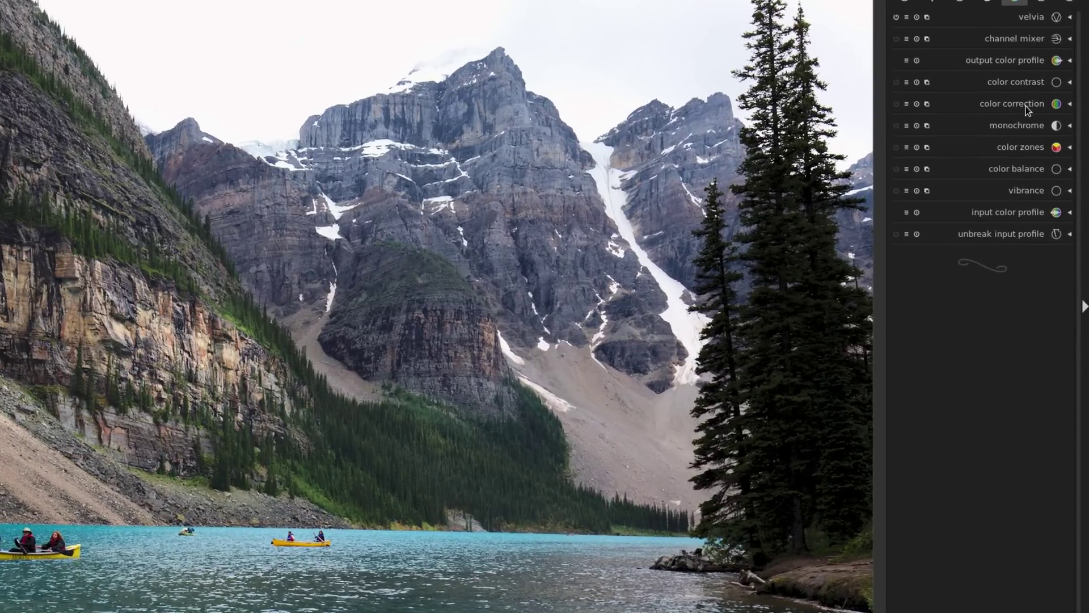
{"action": "left_click", "coordinate": [1029, 110]}
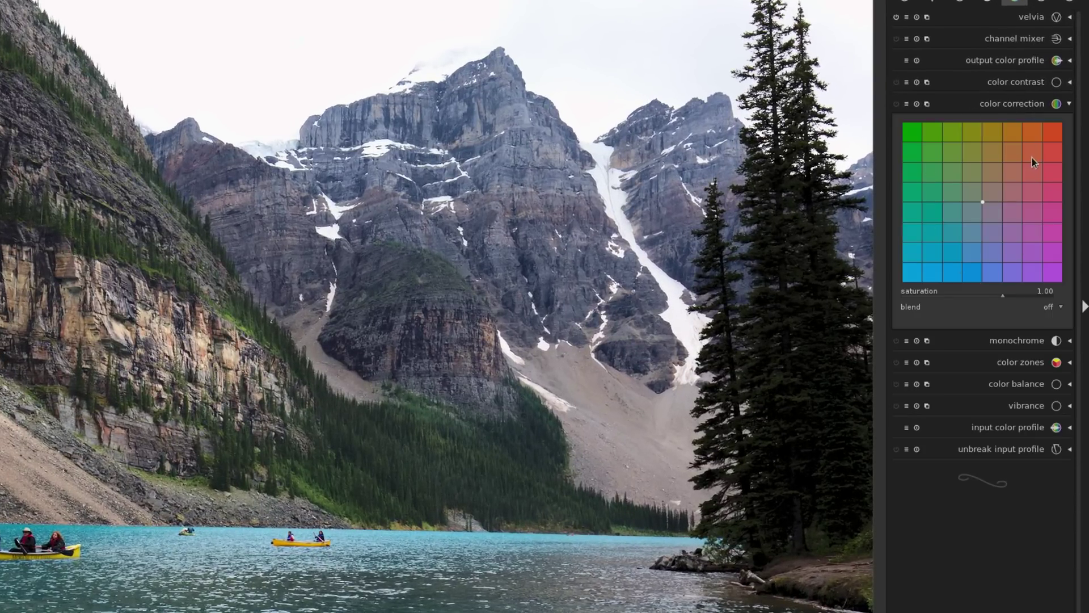
{"action": "left_click", "coordinate": [1021, 105]}
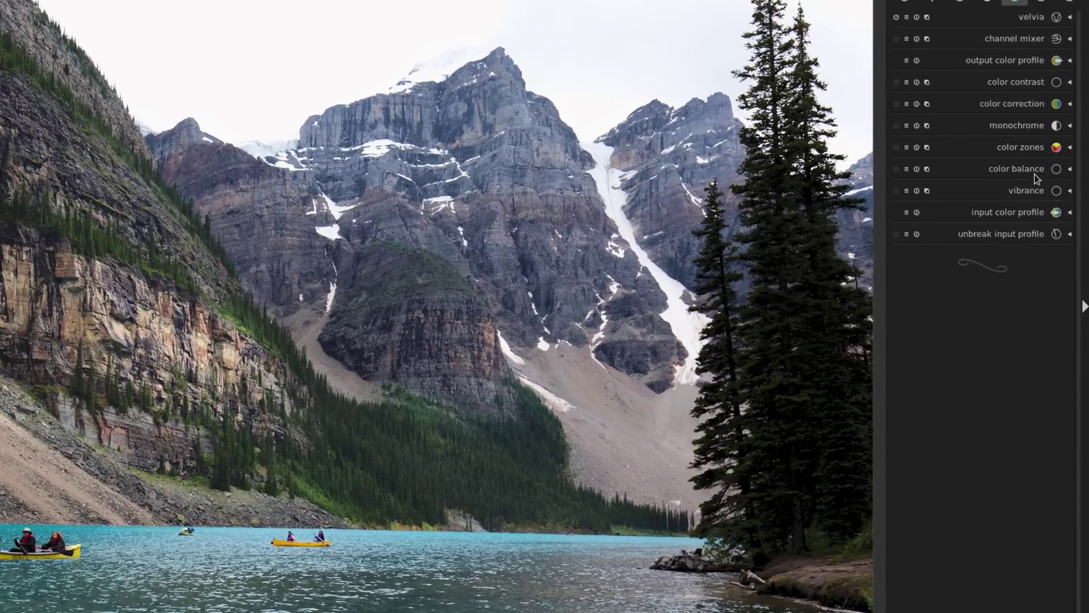
{"action": "left_click", "coordinate": [1030, 190]}
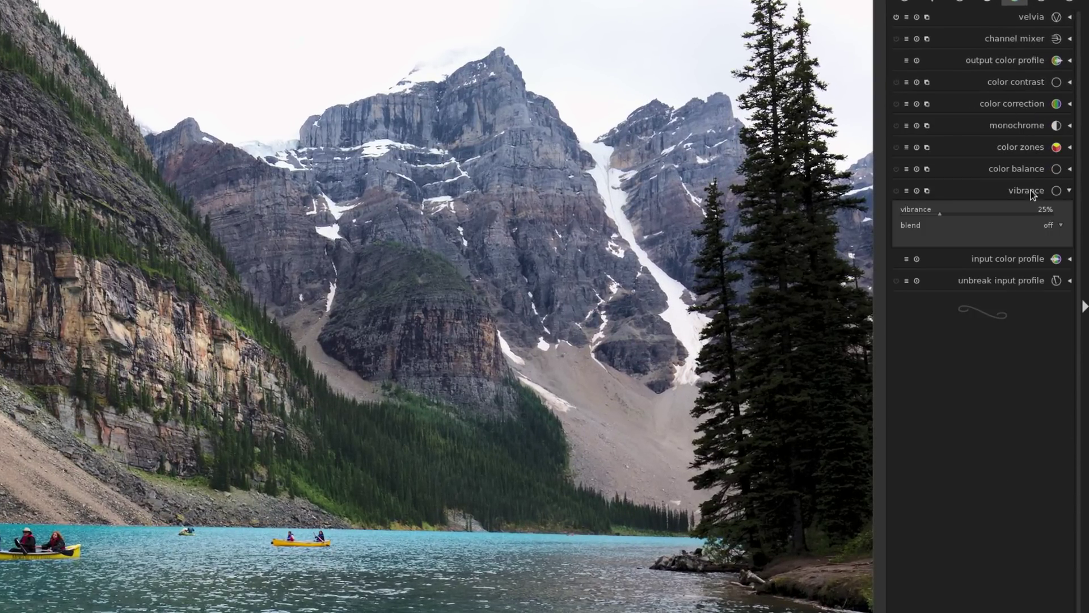
{"action": "left_click", "coordinate": [996, 196]}
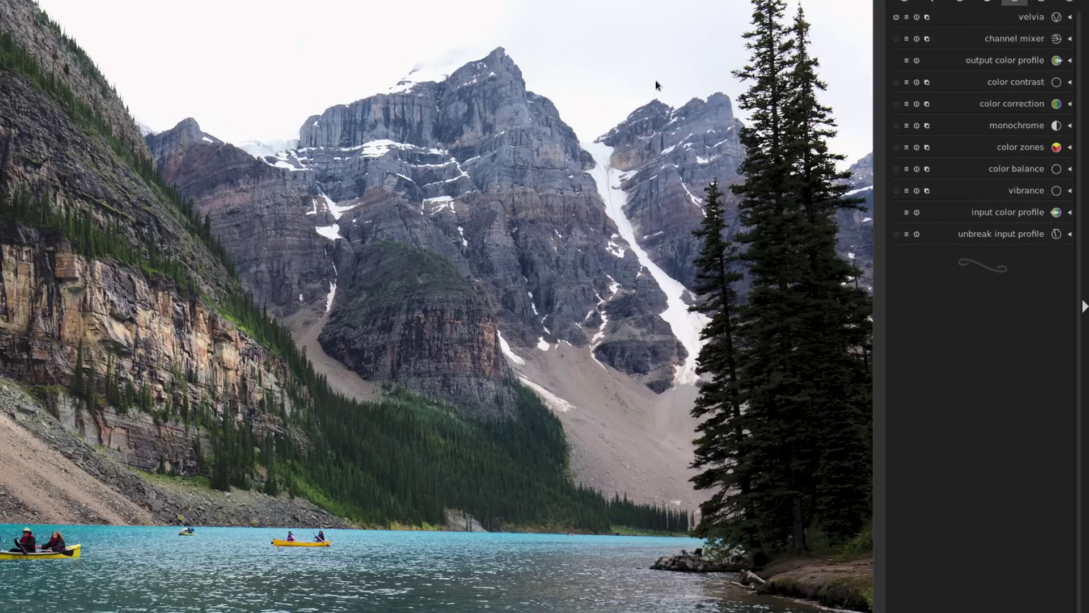
{"action": "left_click", "coordinate": [1033, 19]}
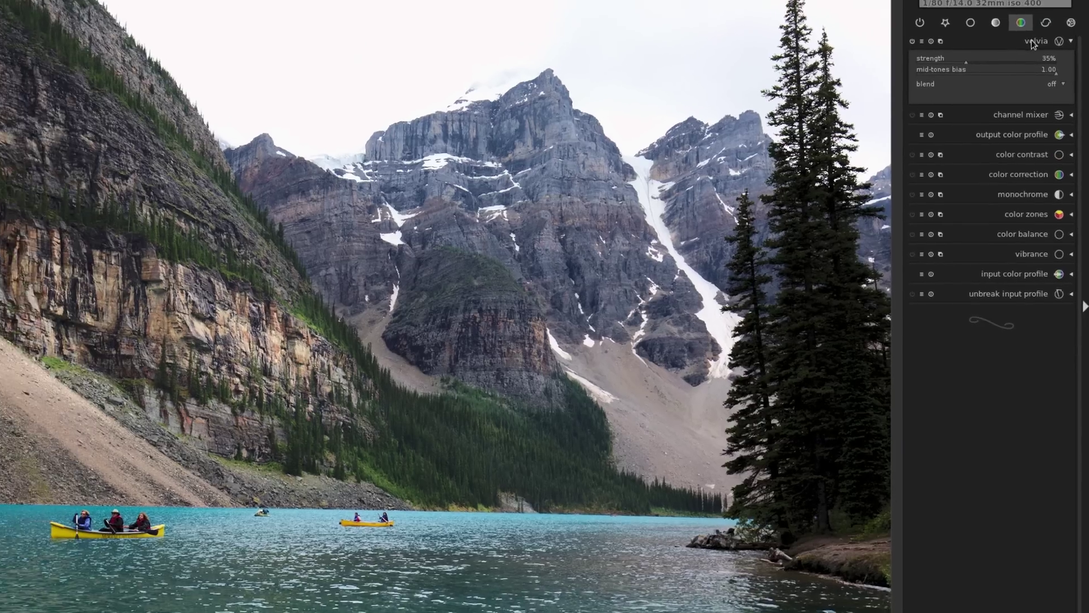
{"action": "left_click", "coordinate": [977, 19]}
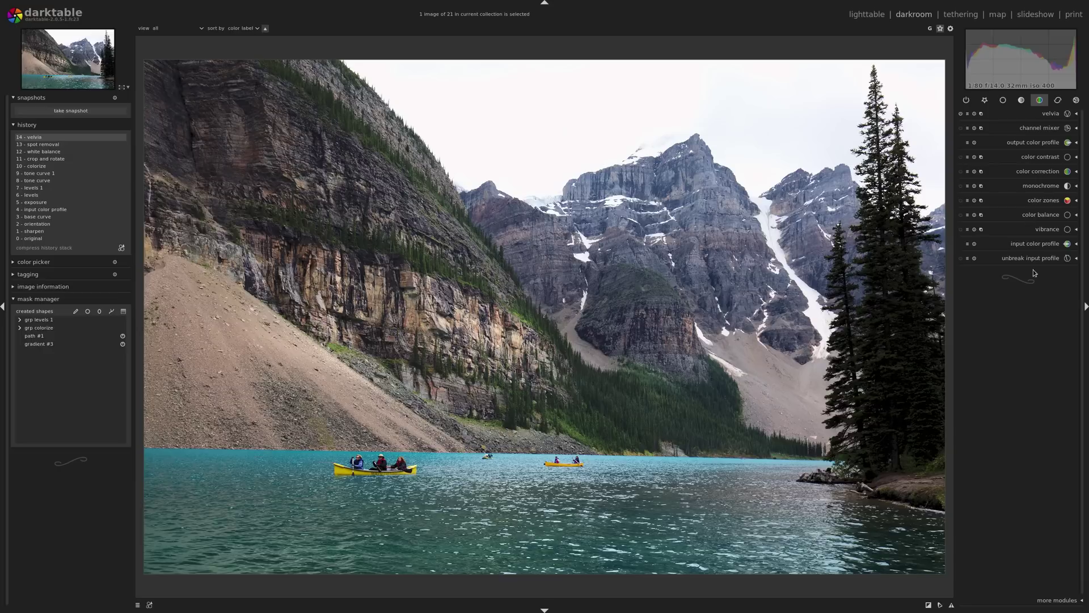